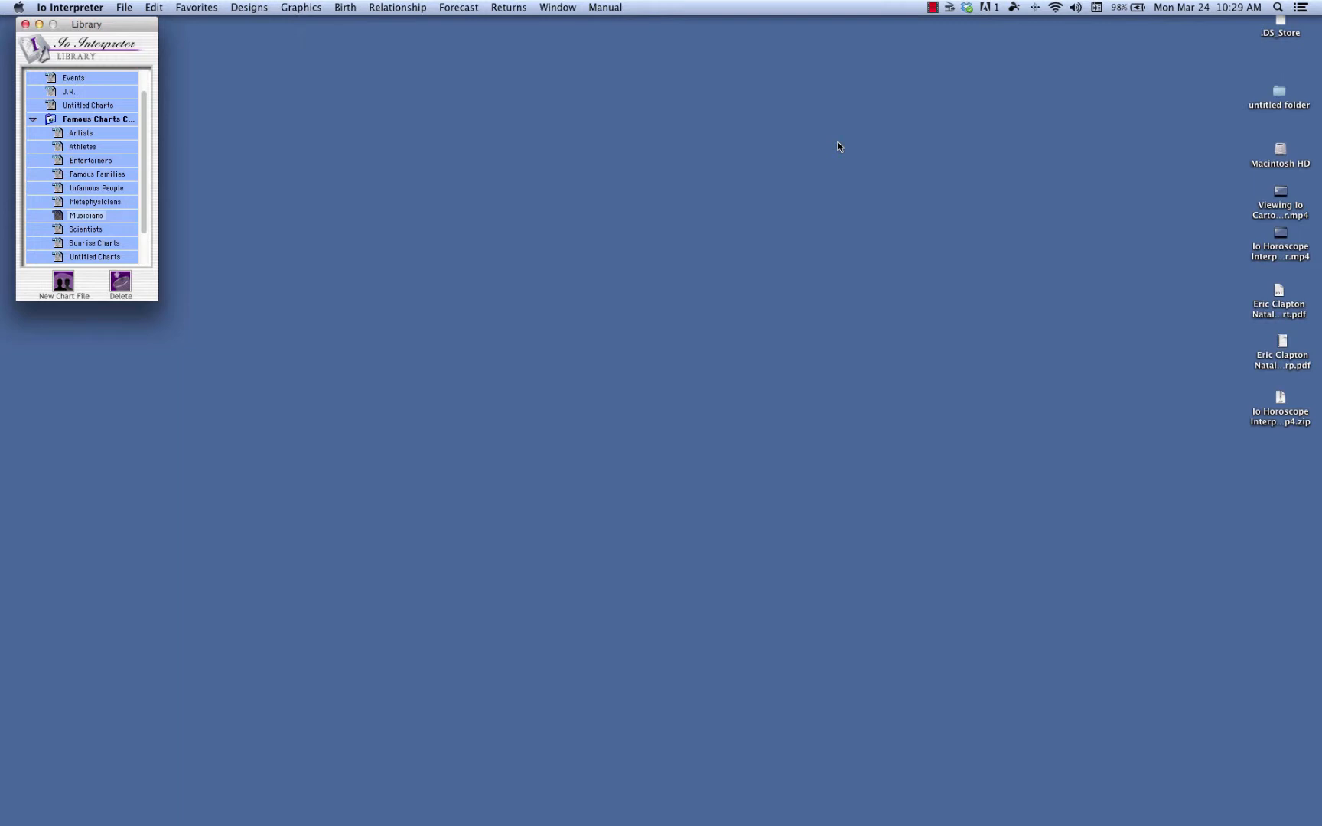
Open the Musicians chart file from the library and select Eric Clapton's natal chart.
drag(117, 28, 111, 33)
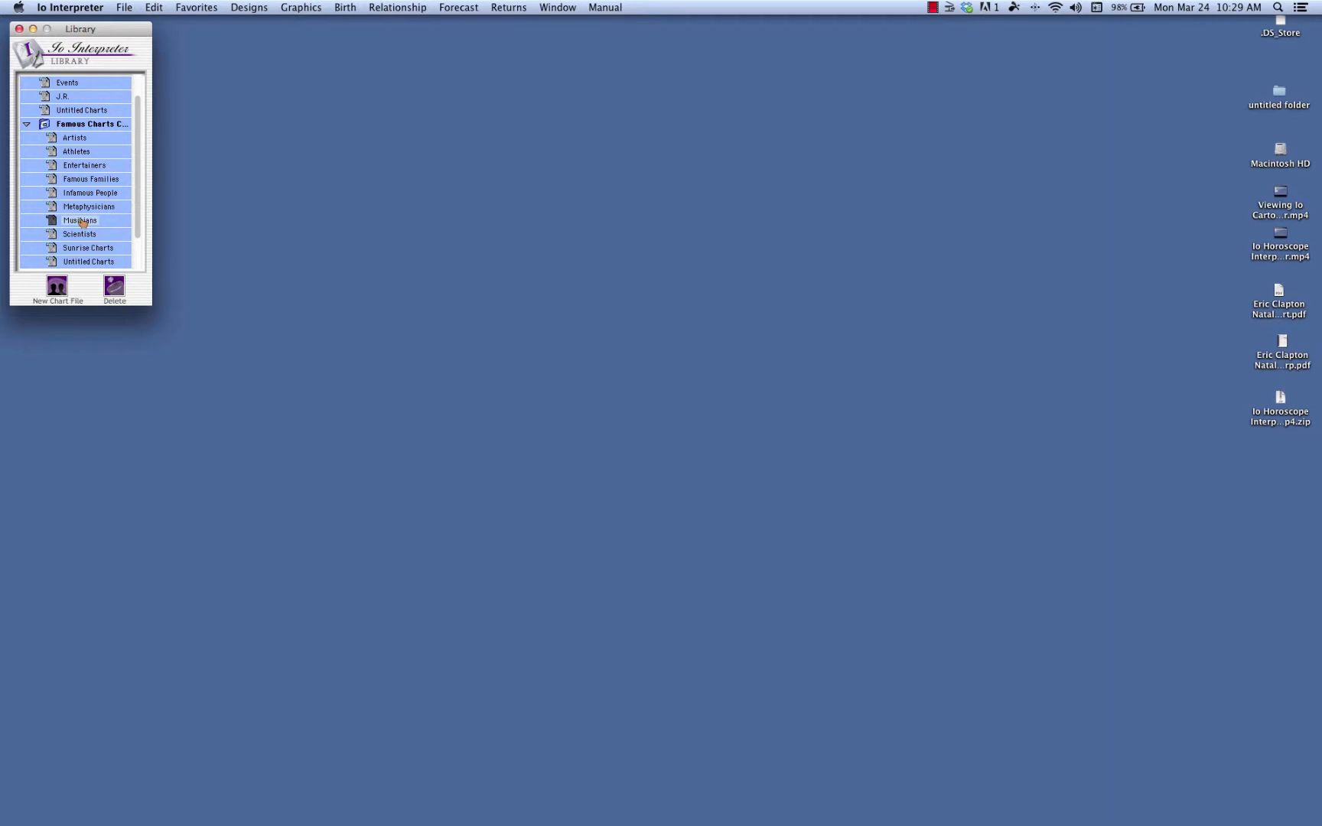
double_click(81, 222)
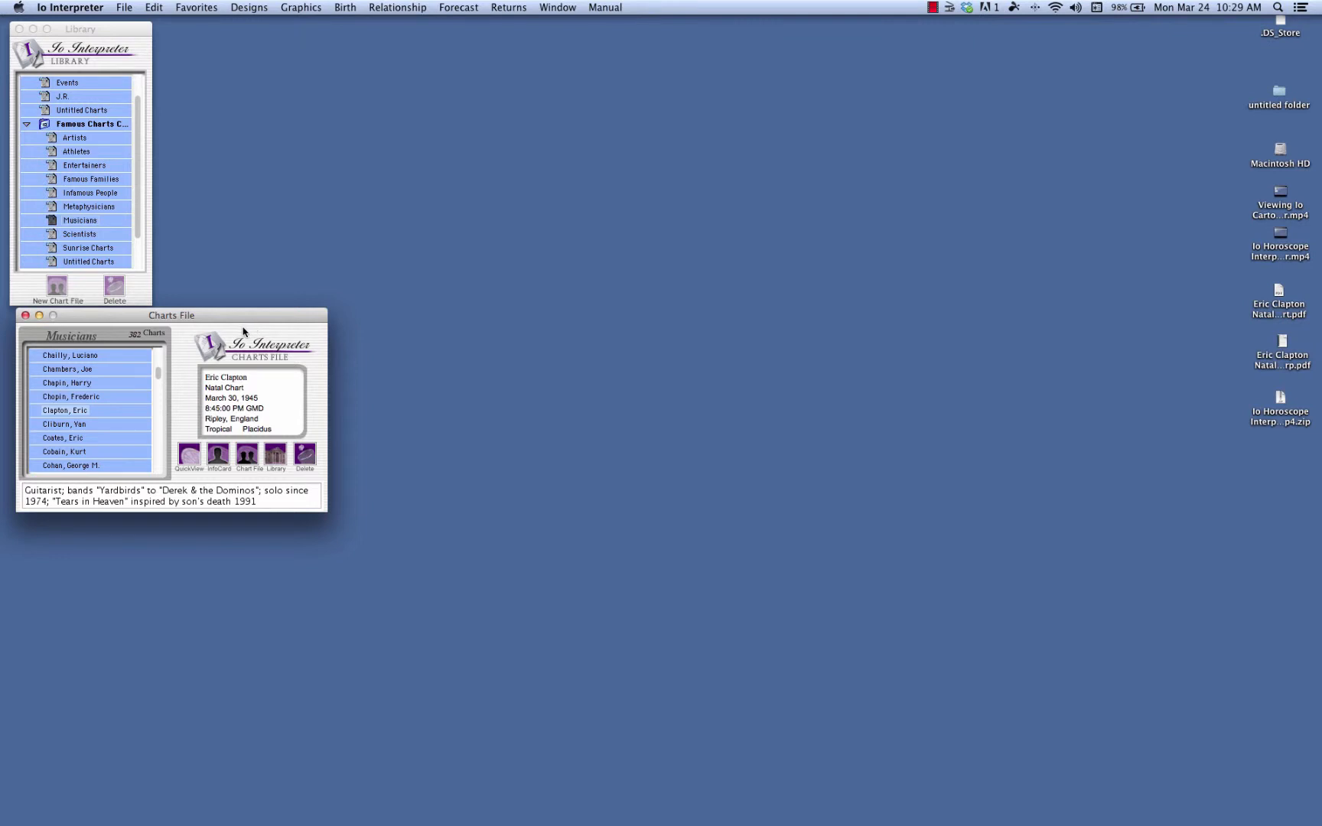
drag(259, 321, 253, 326)
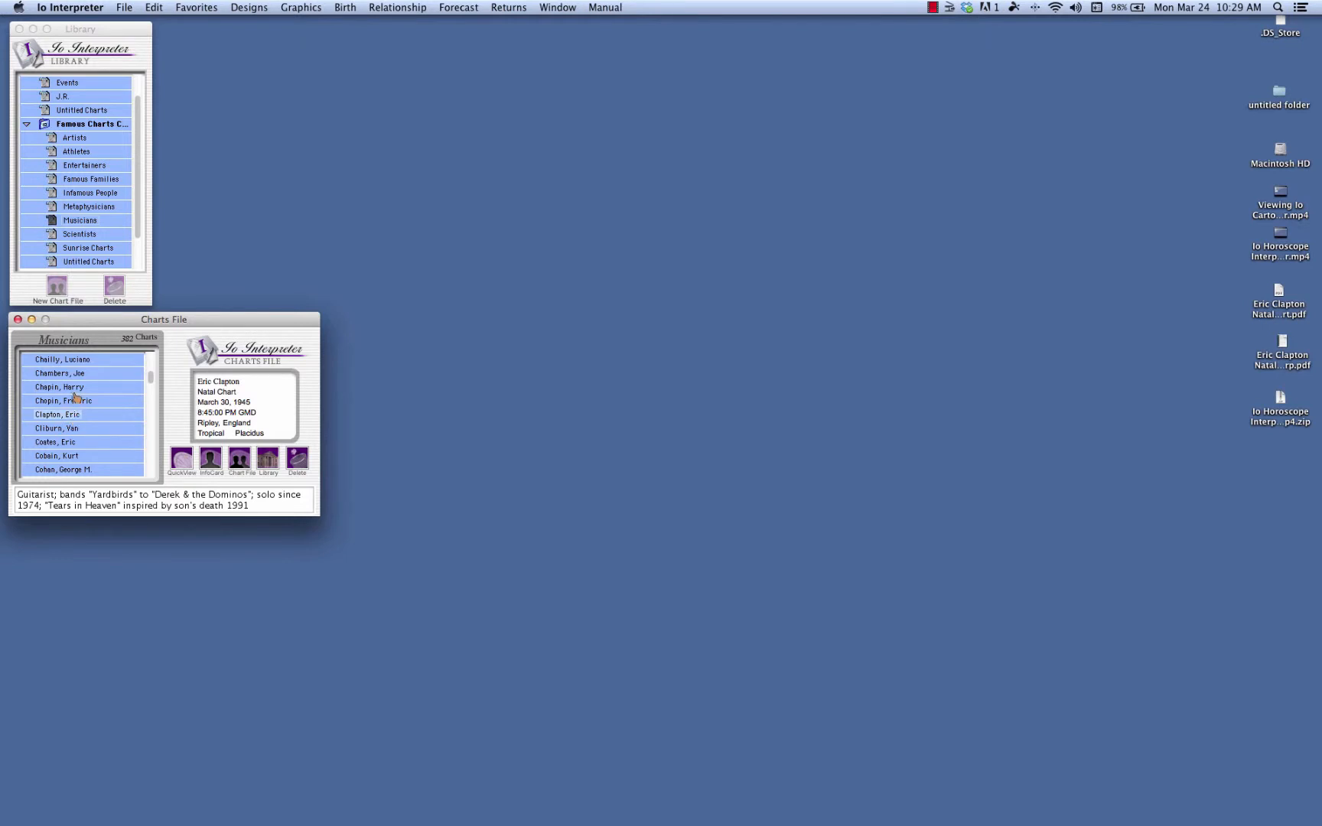
click(75, 387)
click(76, 375)
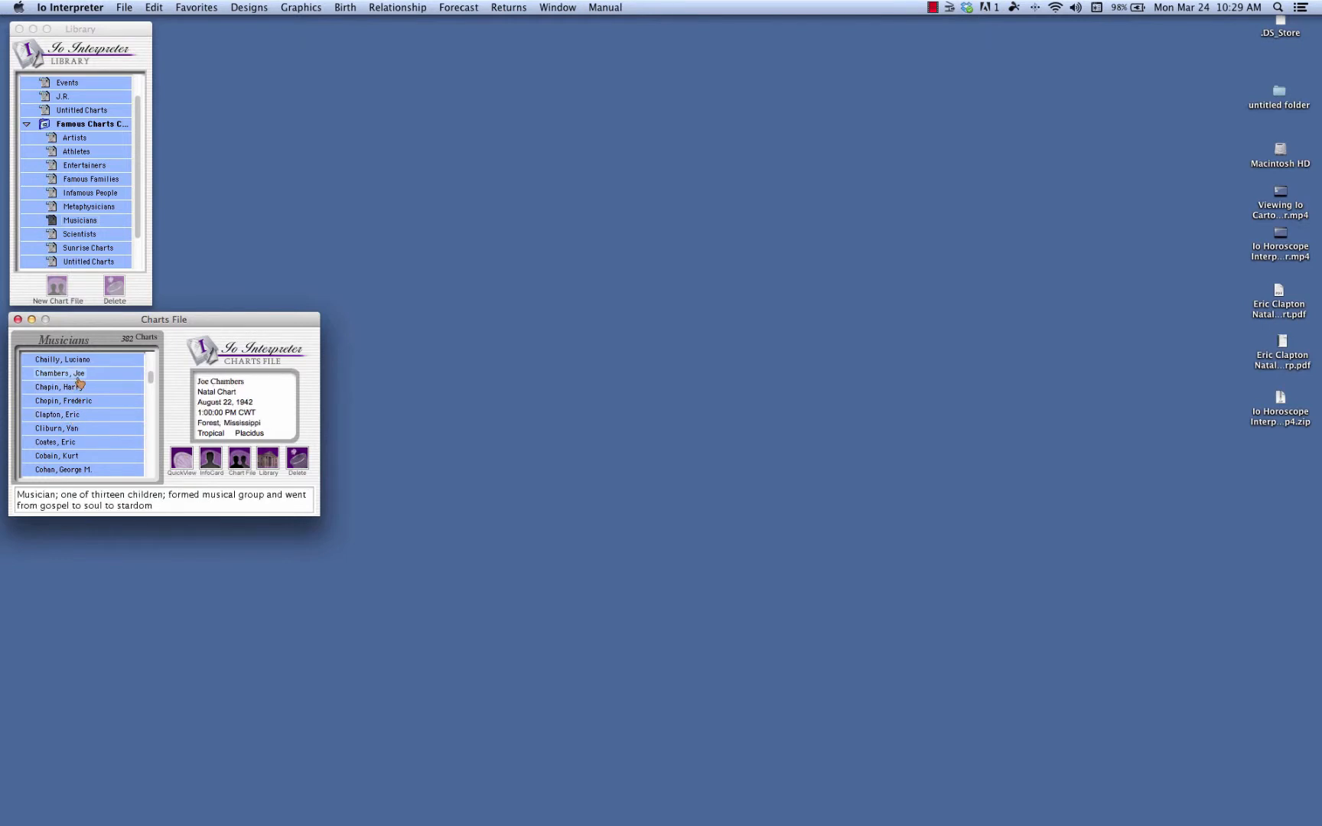
click(71, 415)
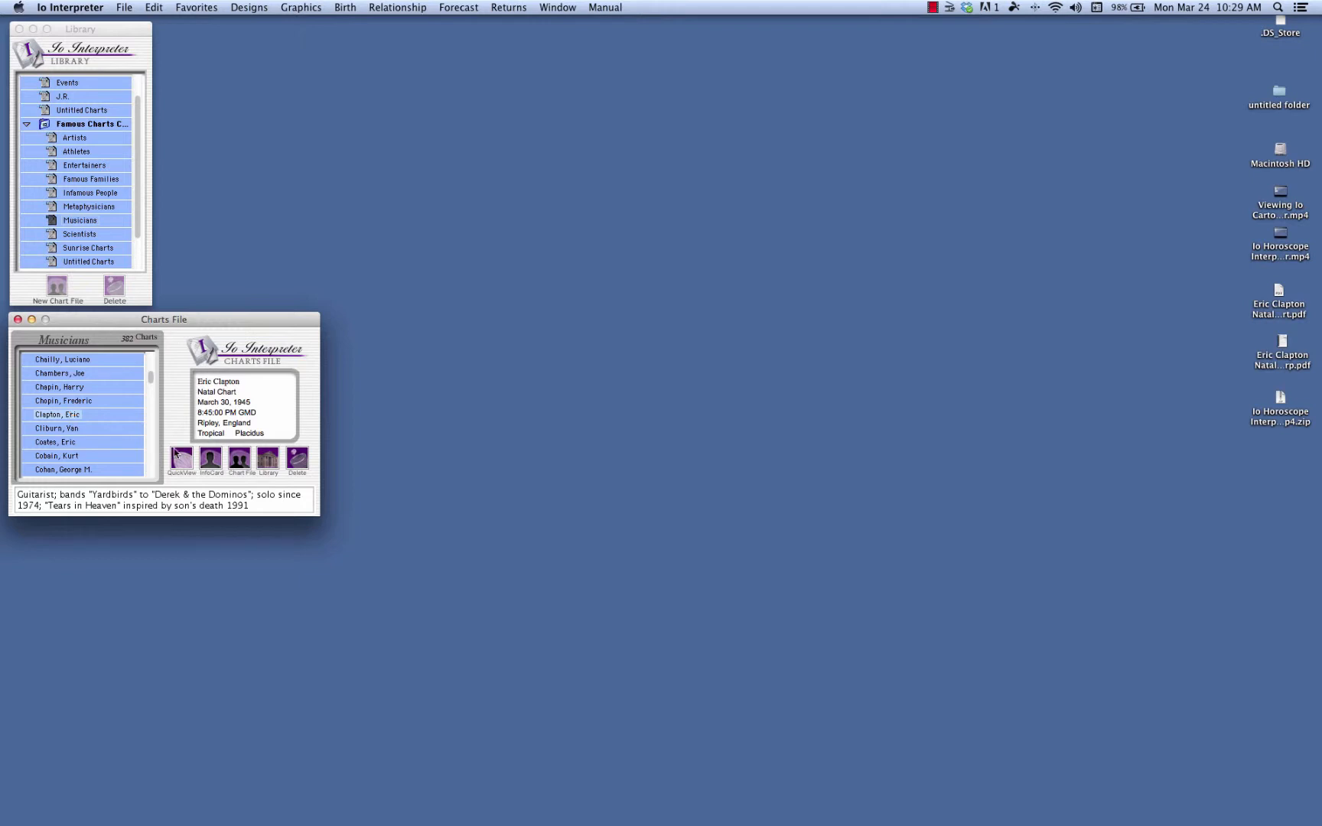
Open the Transit Search setup for the selected chart and move its window clear of the library.
click(453, 10)
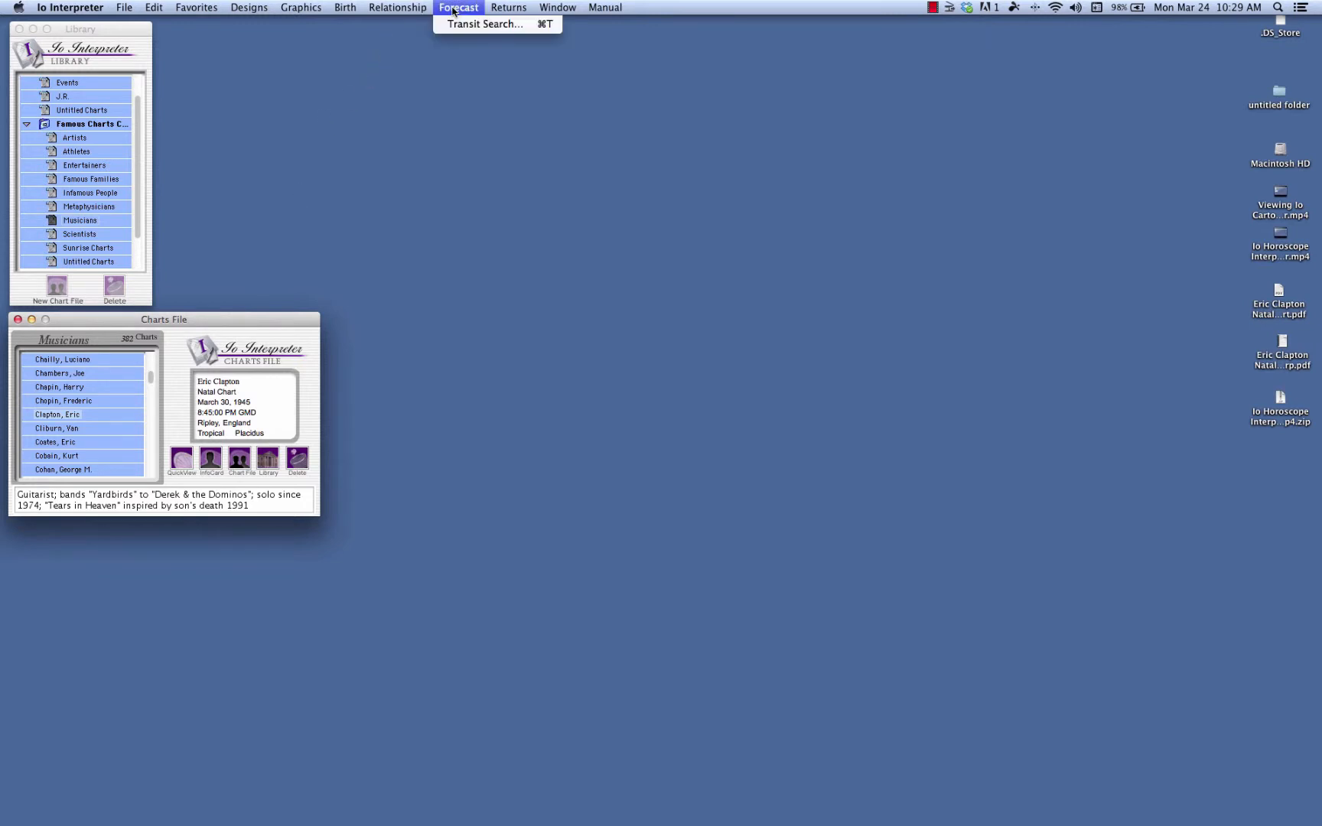
click(460, 24)
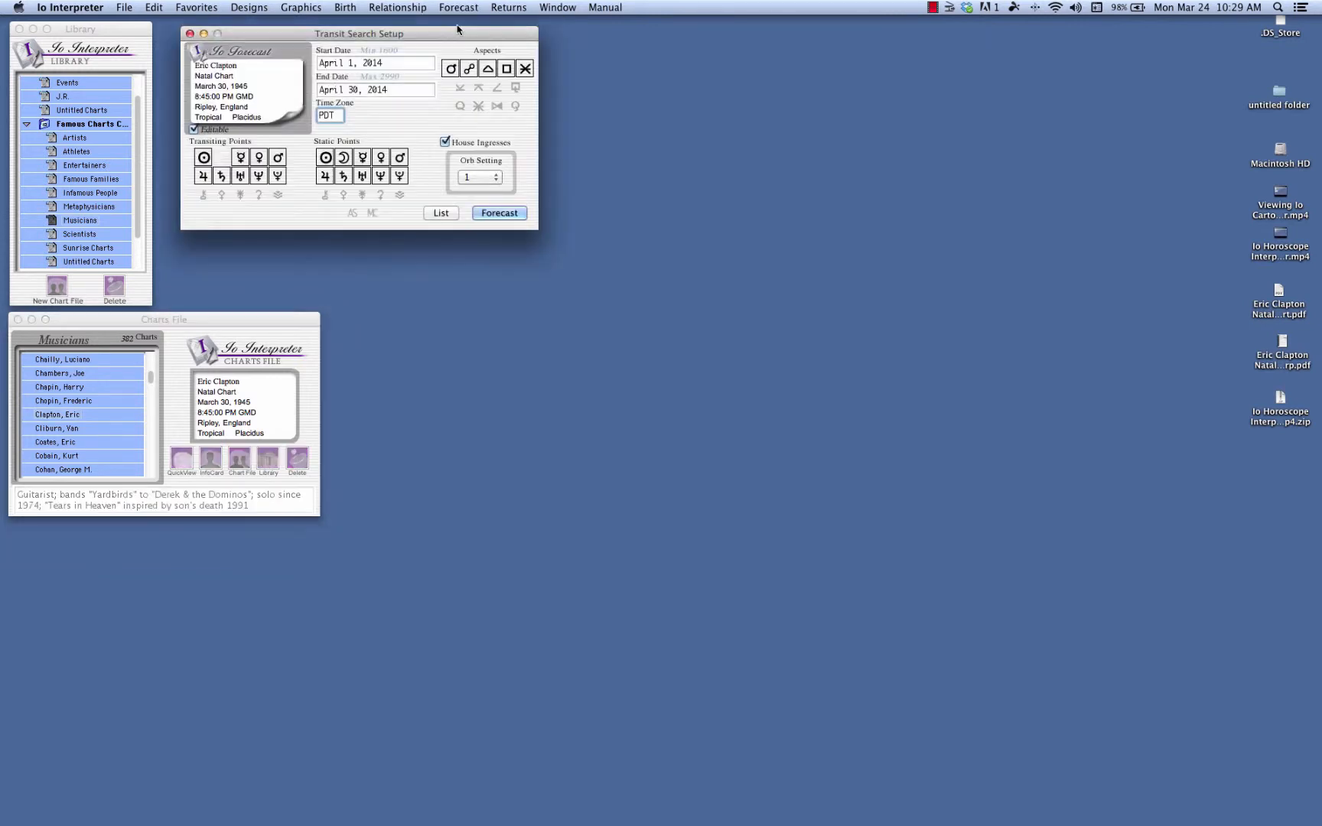
drag(426, 37, 455, 67)
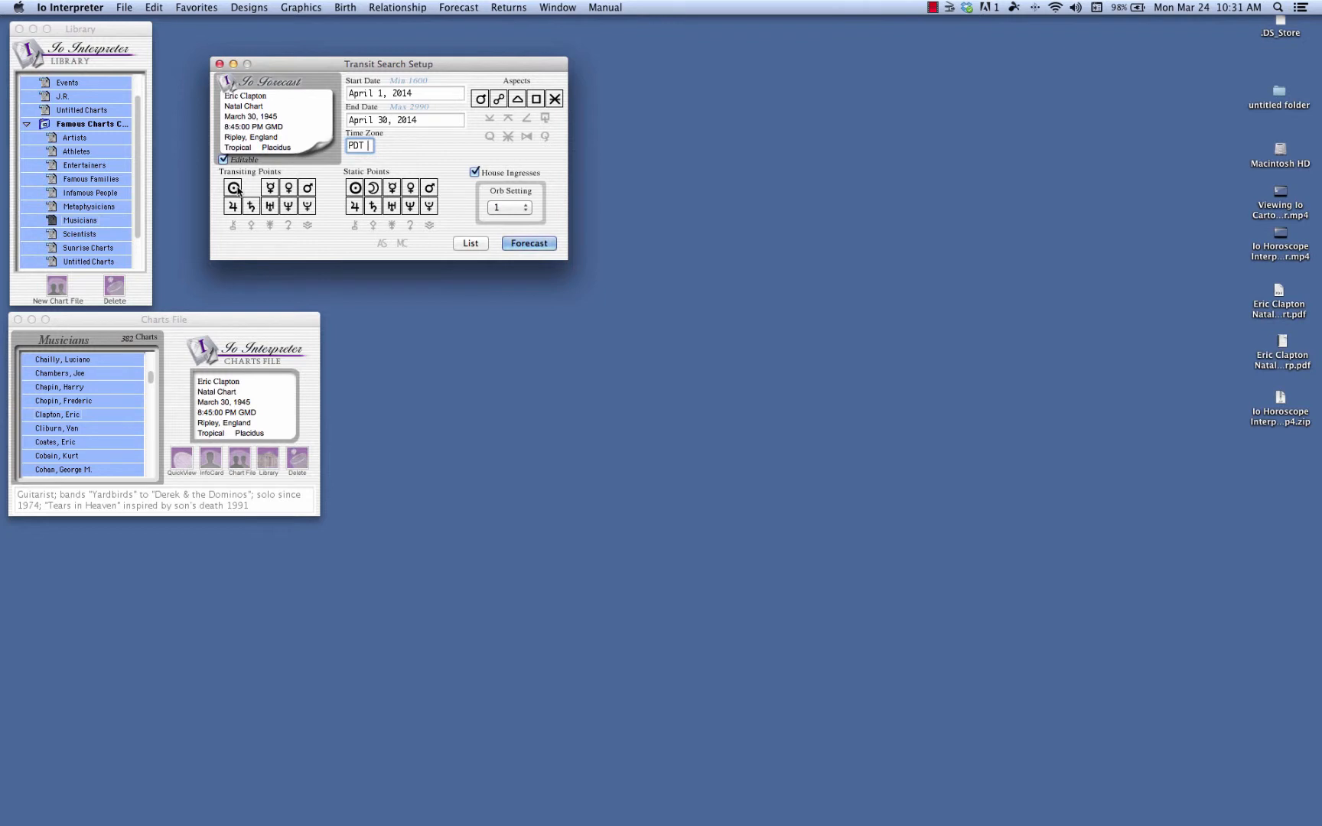
Try toggling the transiting Sun, Mercury, Venus and Mars and the static Mars off and on, and view the orb options.
click(236, 188)
click(270, 188)
click(289, 188)
click(235, 192)
click(269, 191)
click(290, 192)
click(308, 188)
click(288, 188)
click(268, 189)
click(233, 188)
click(234, 188)
click(270, 188)
click(289, 189)
click(307, 191)
click(431, 192)
click(433, 192)
click(528, 209)
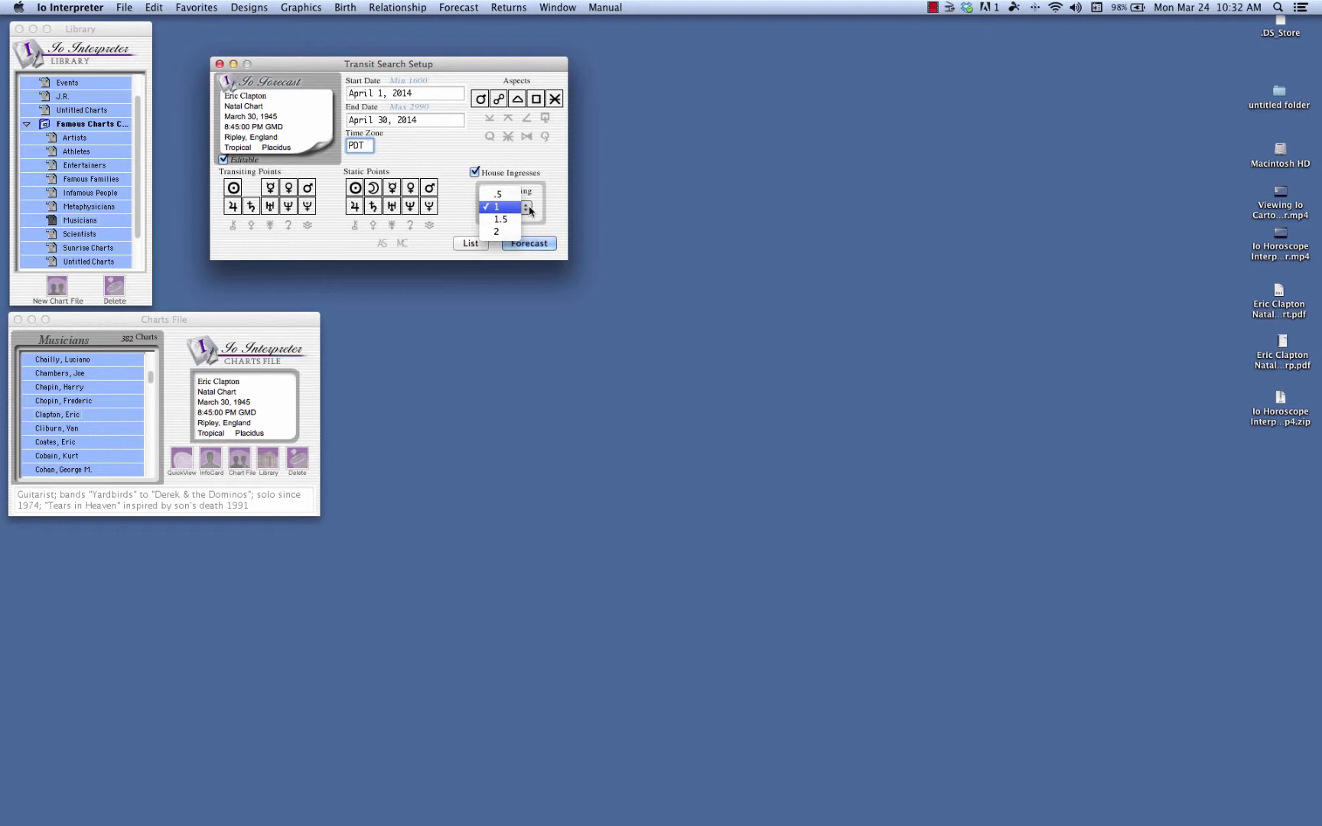
click(529, 207)
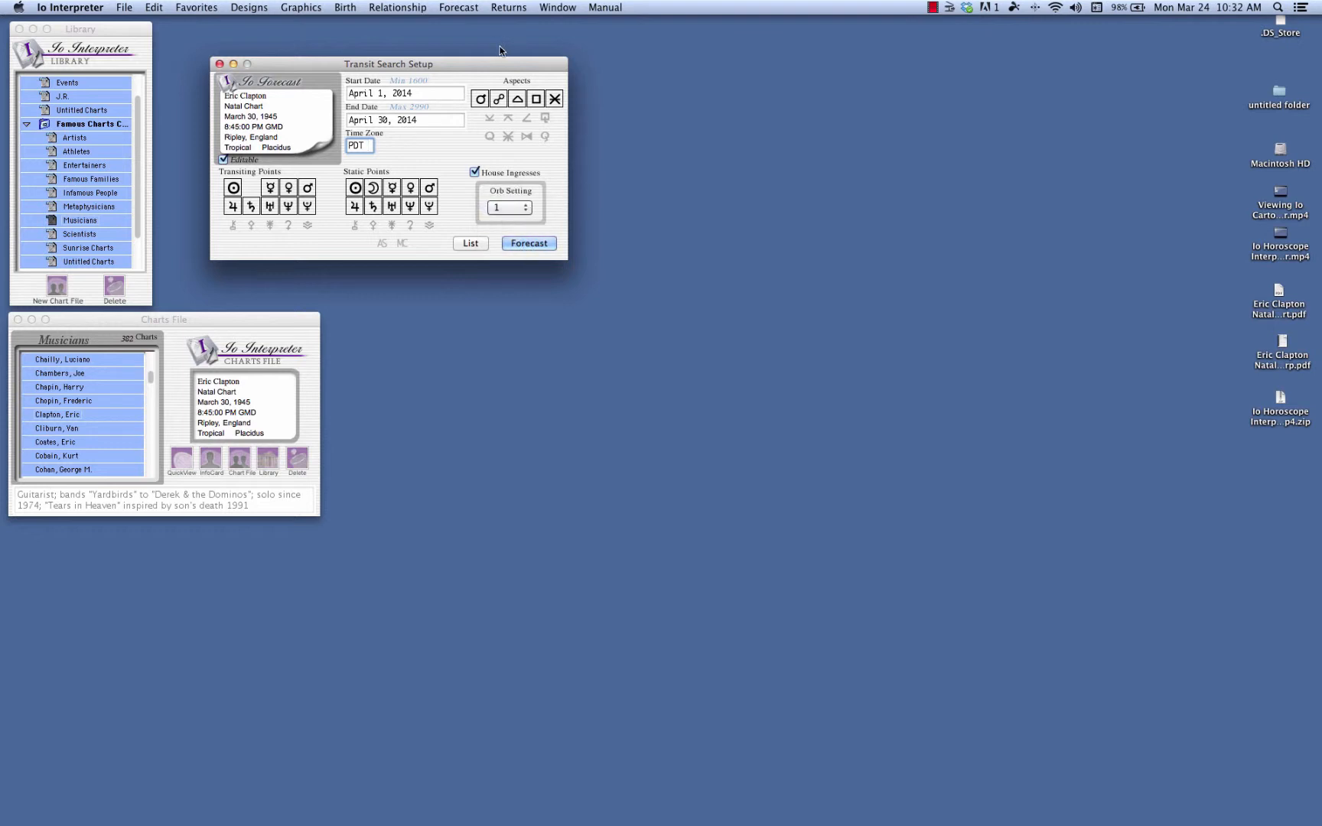
Create a new natal chart beside the transit setup and enter the person's first and last name.
drag(477, 67, 836, 79)
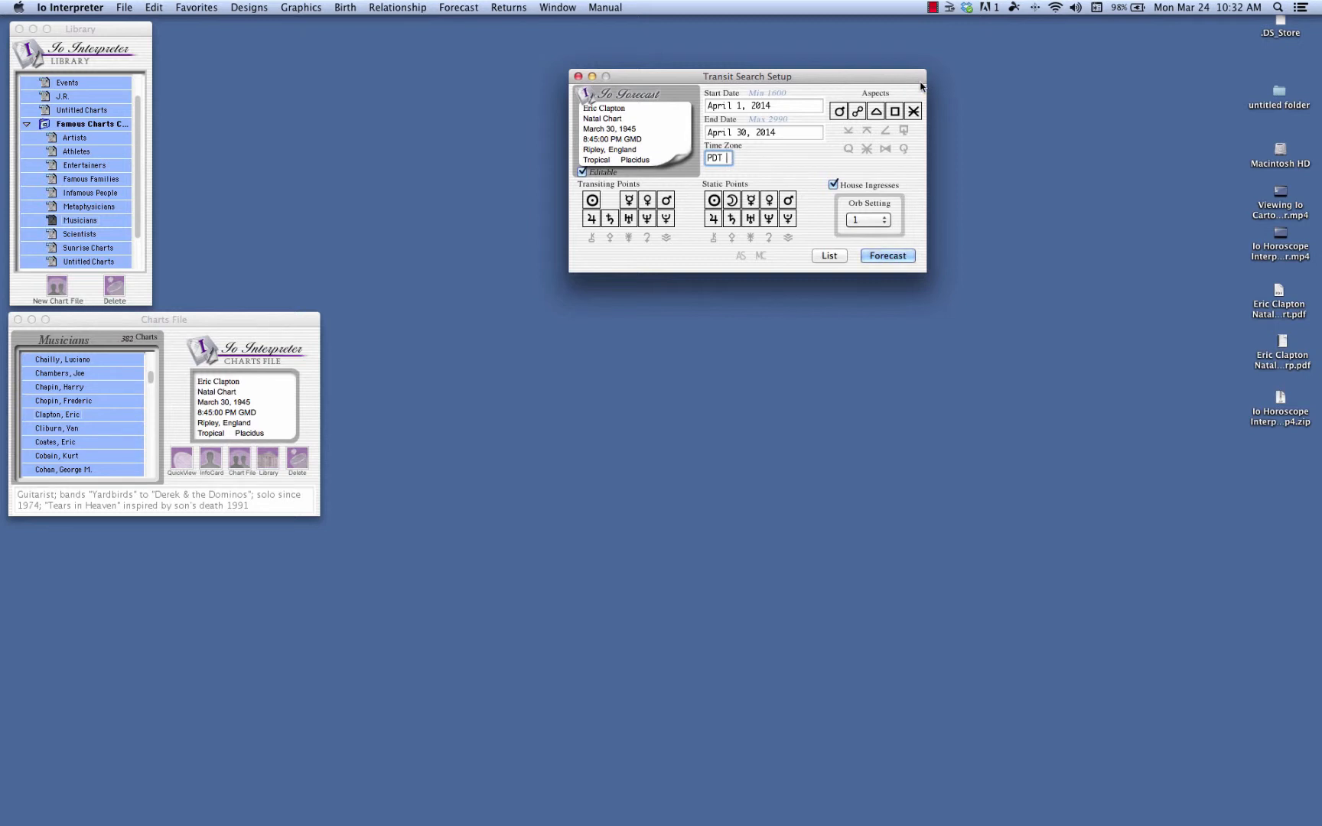
click(124, 8)
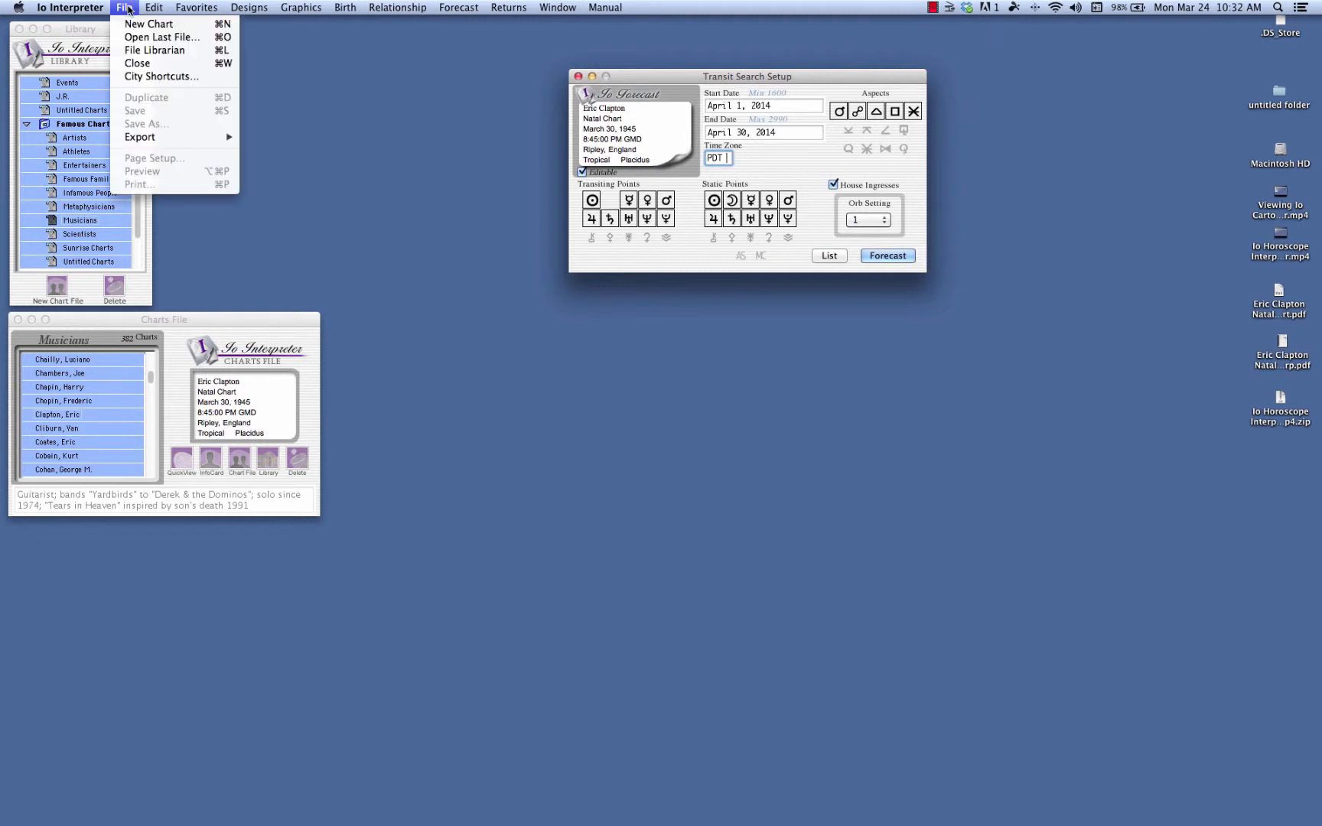
click(129, 23)
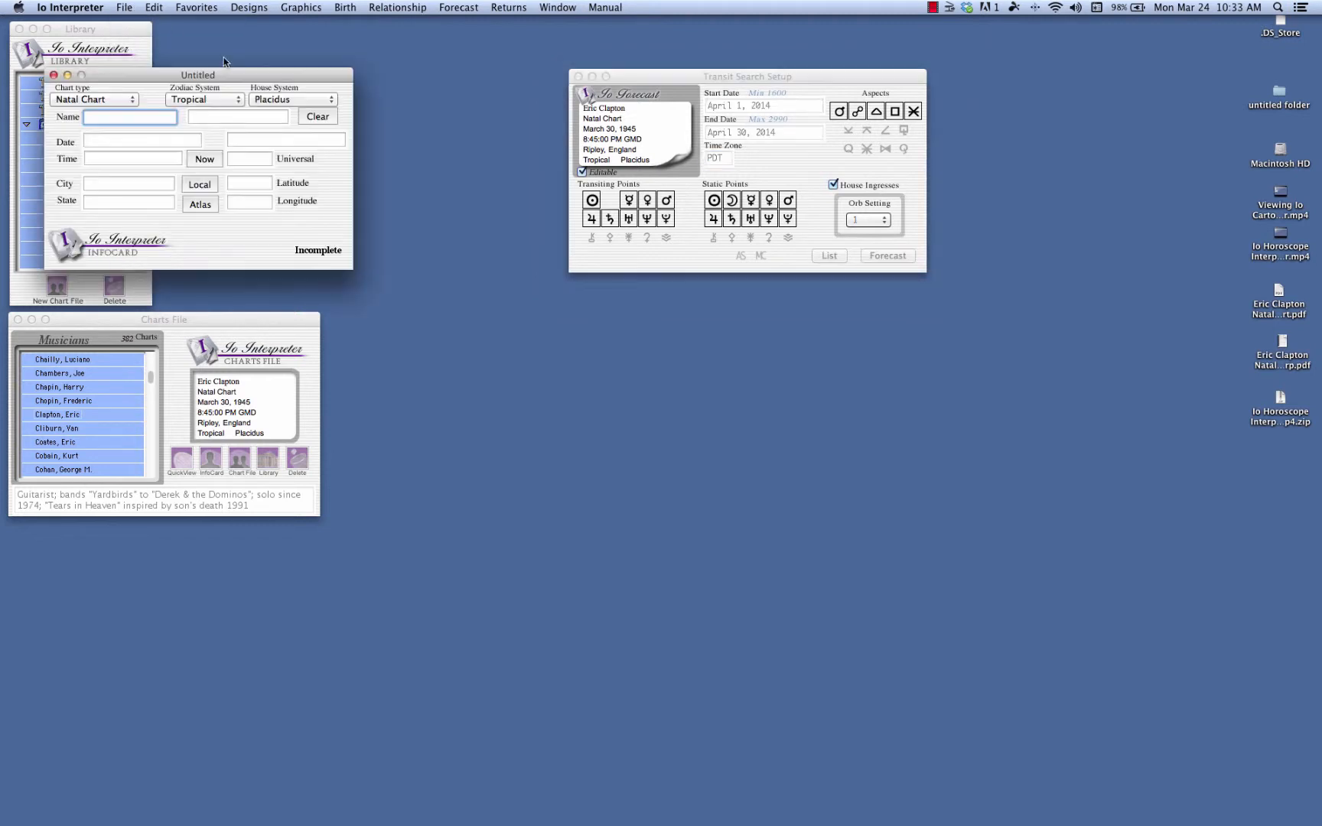
drag(216, 73, 382, 59)
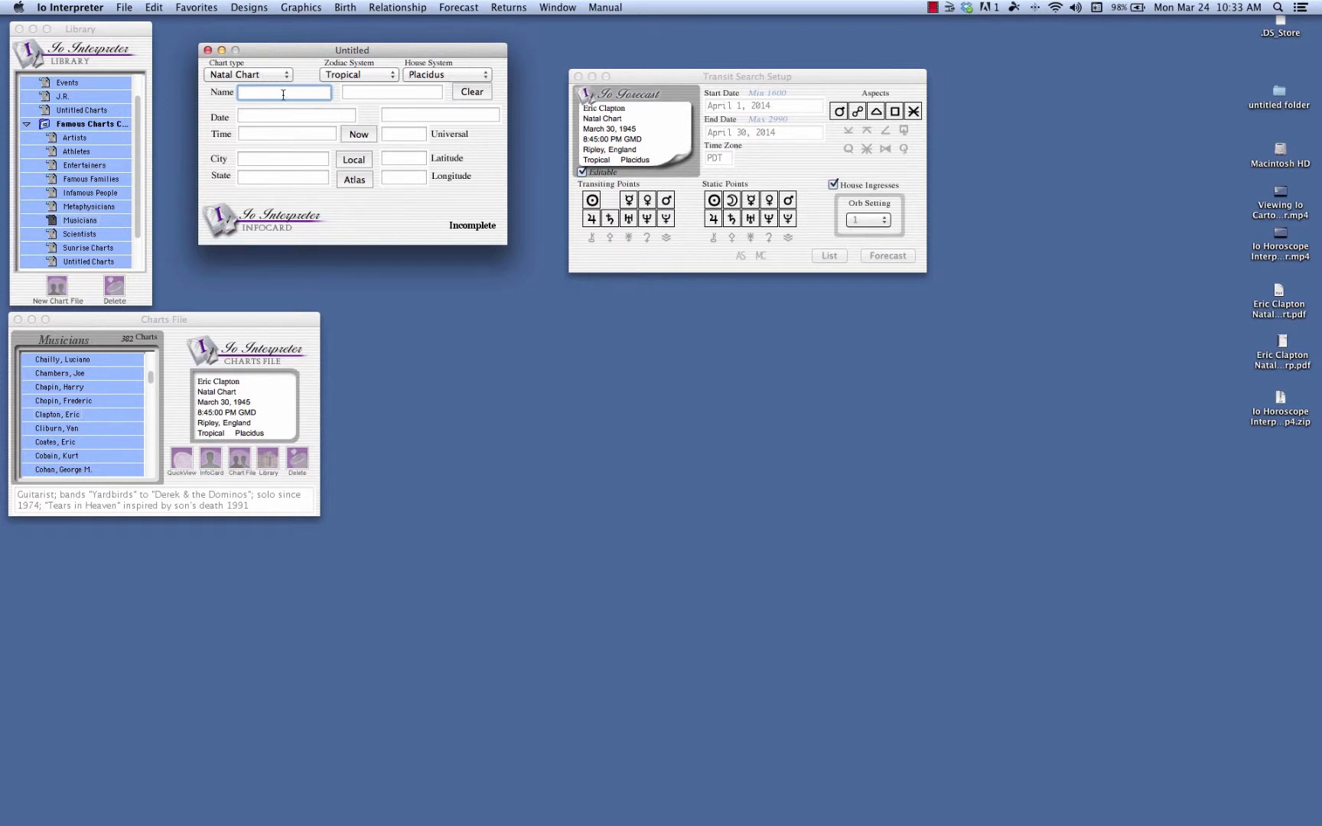
text(Bob)
key(Tab)
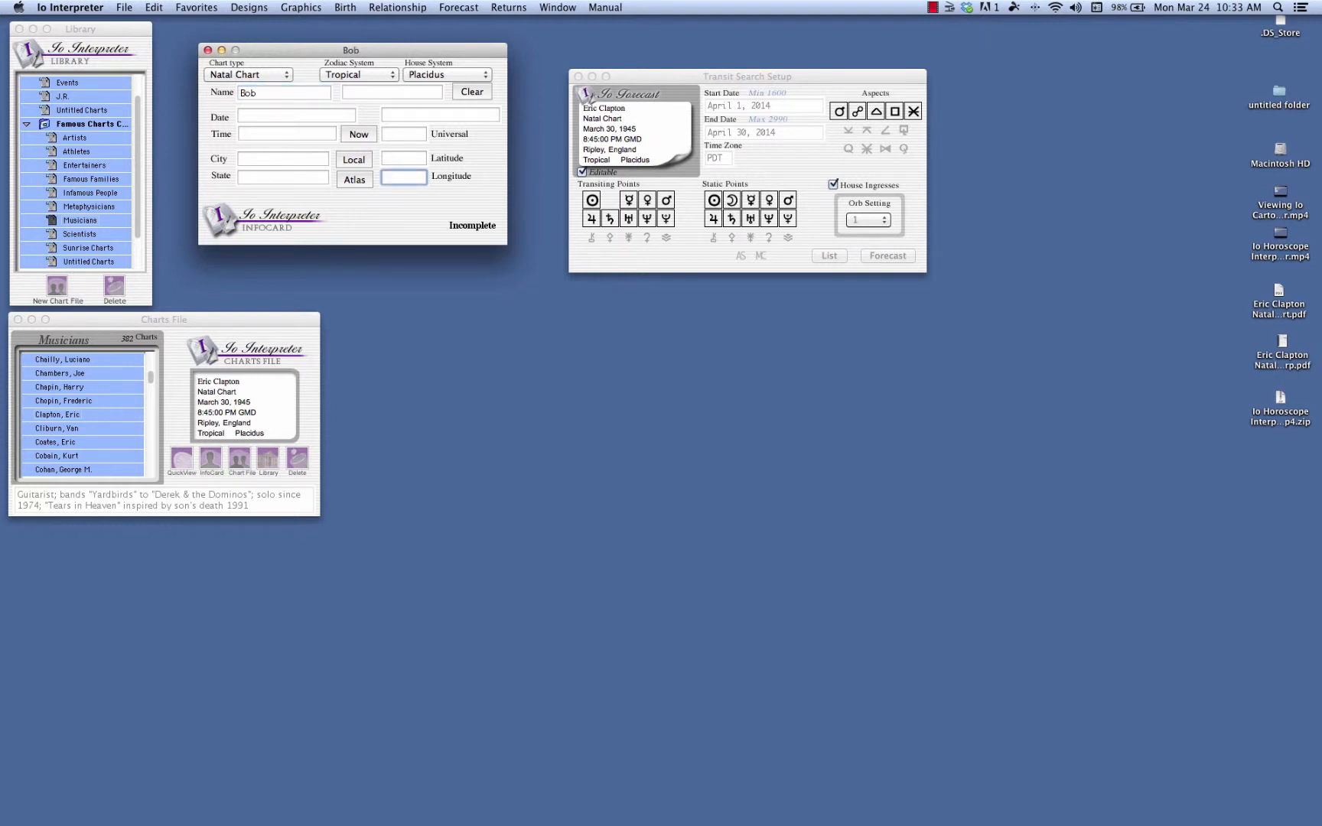
key(Tab)
key(Tab)
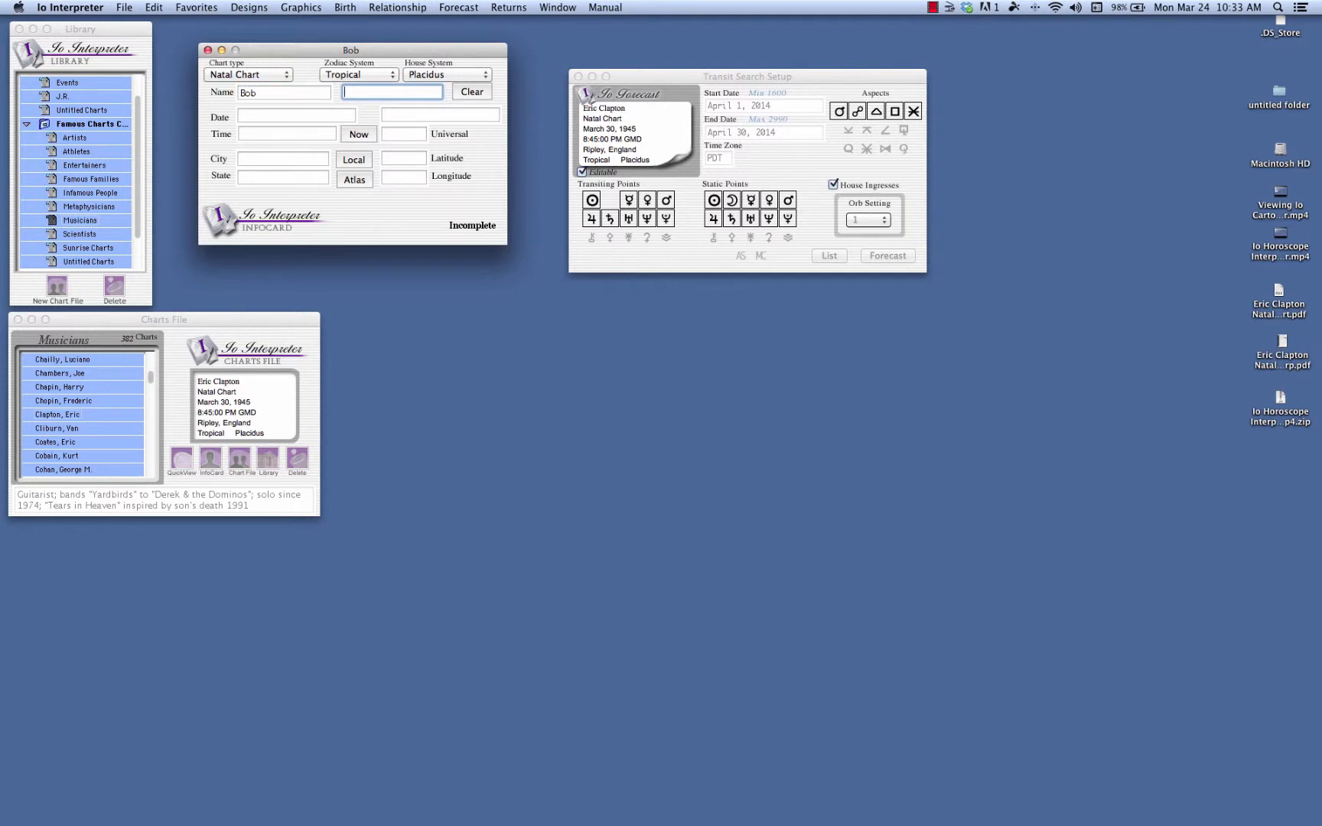
text(Sample)
key(Tab)
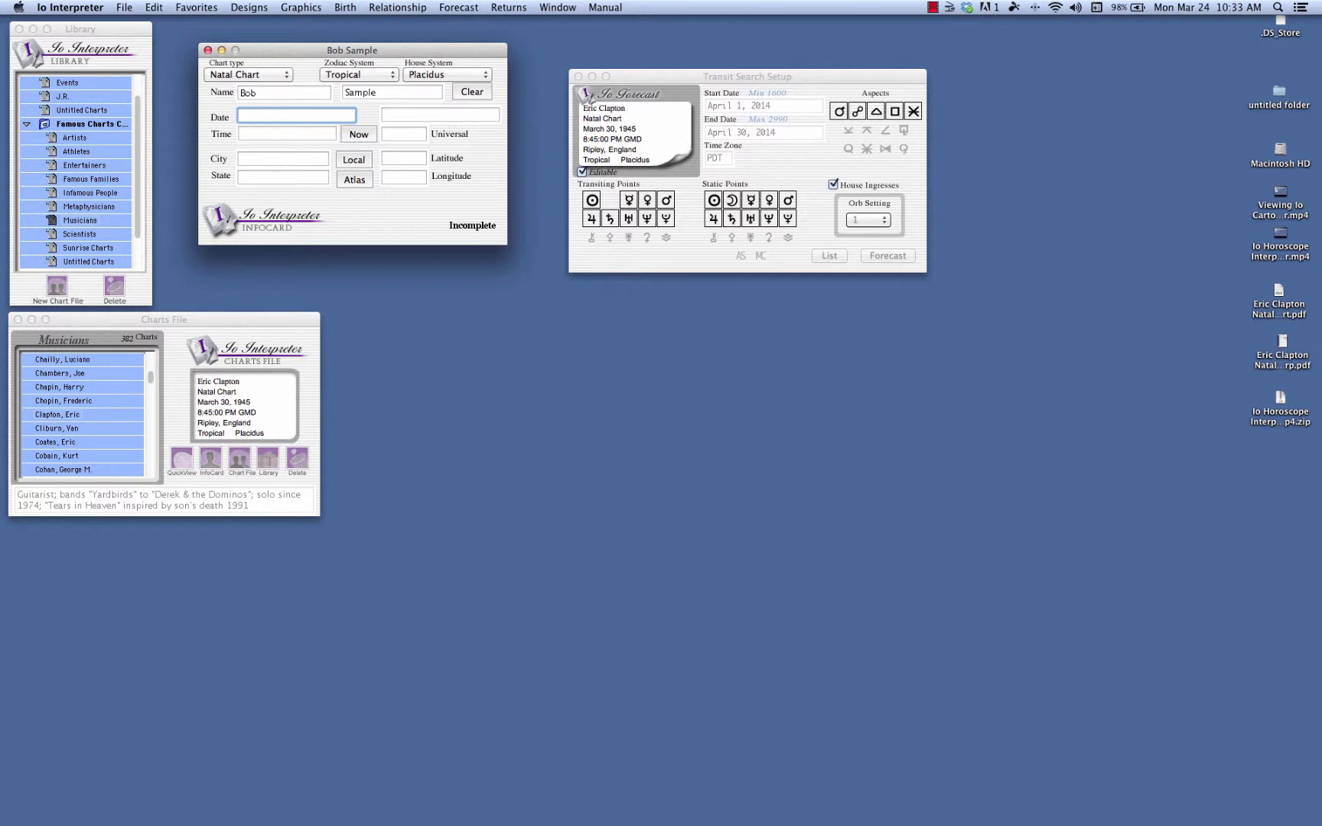
Enter the date of birth and set the birth time to 11:08 AM on the new chart.
text(07 20 1960)
key(Tab)
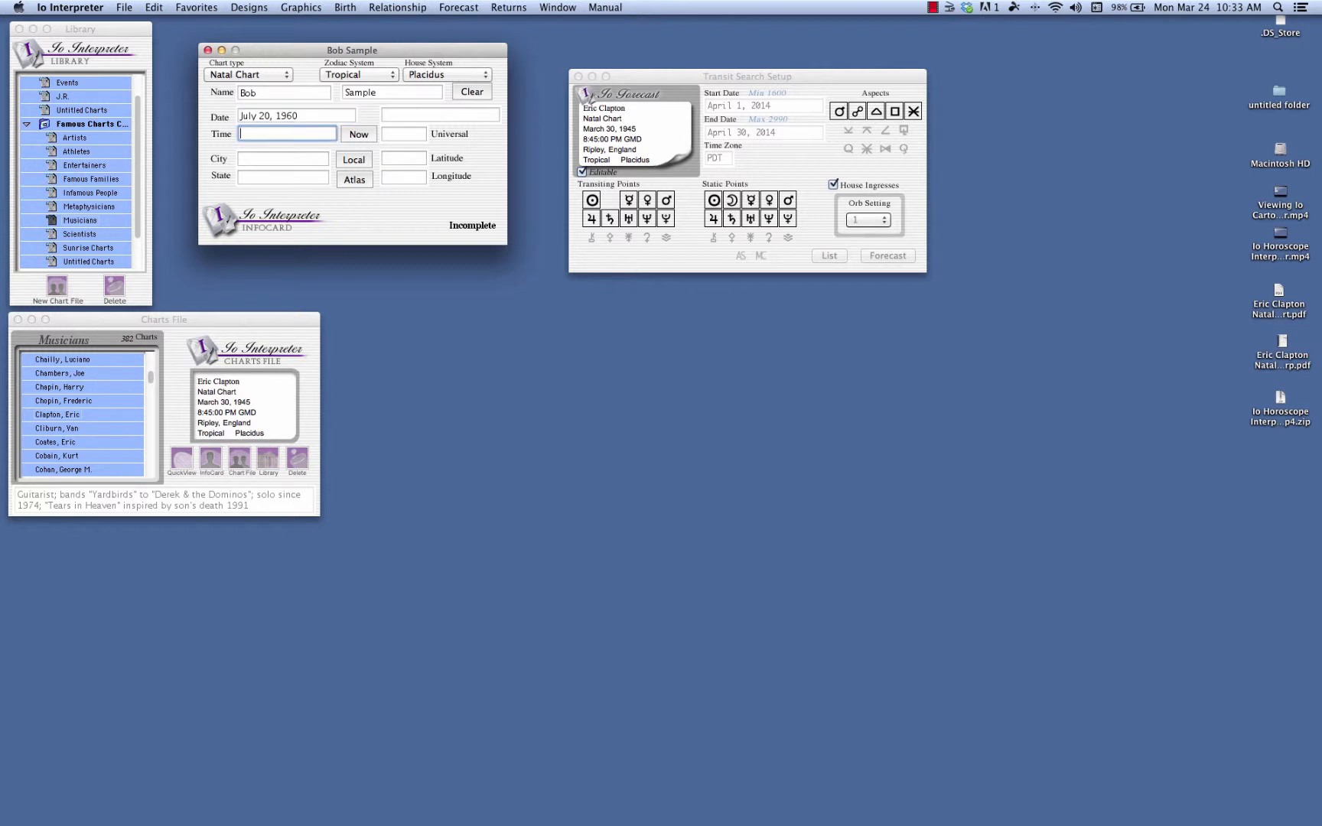
text(11 08 am)
key(Tab)
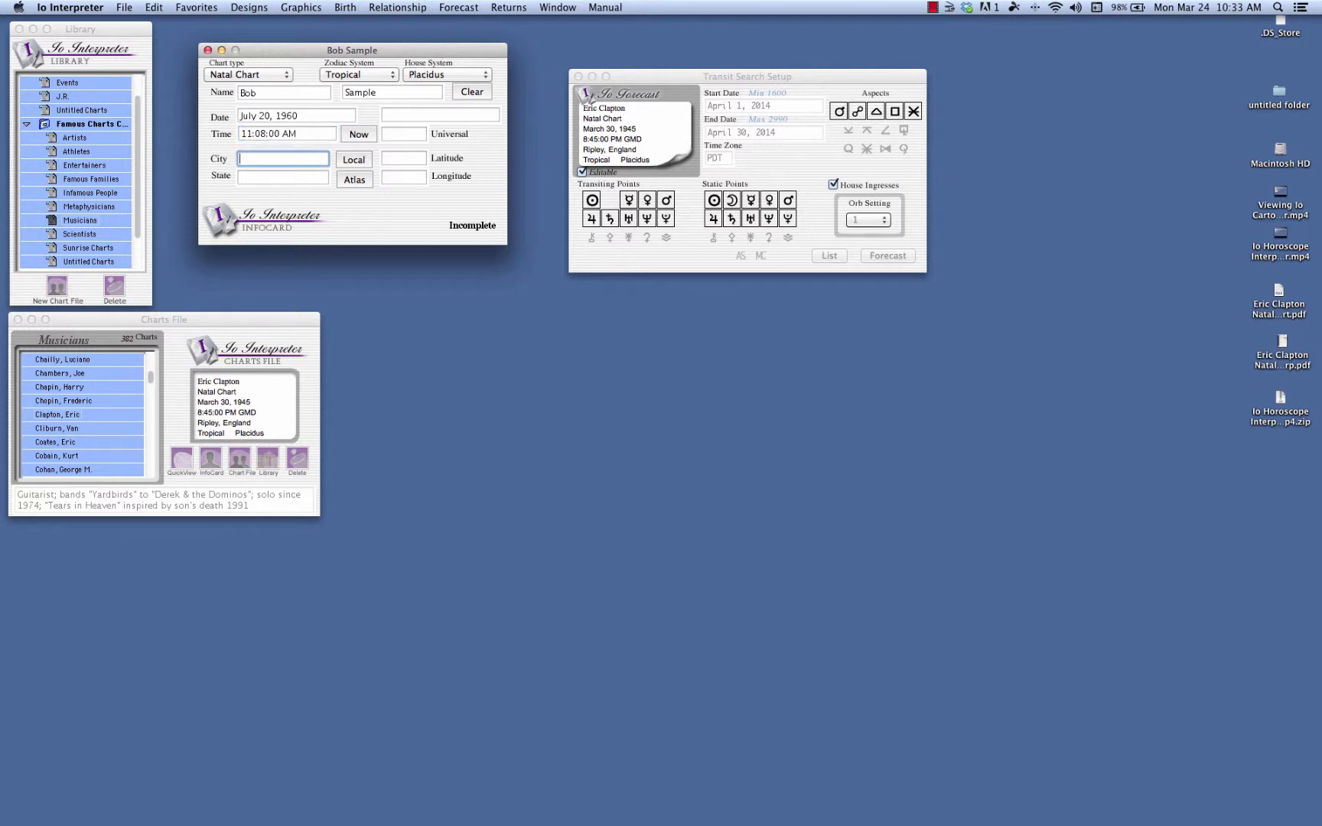
Set the birthplace to Santa Cruz, California, and insert its coordinates from the atlas.
text(Santa Cruz)
key(Tab)
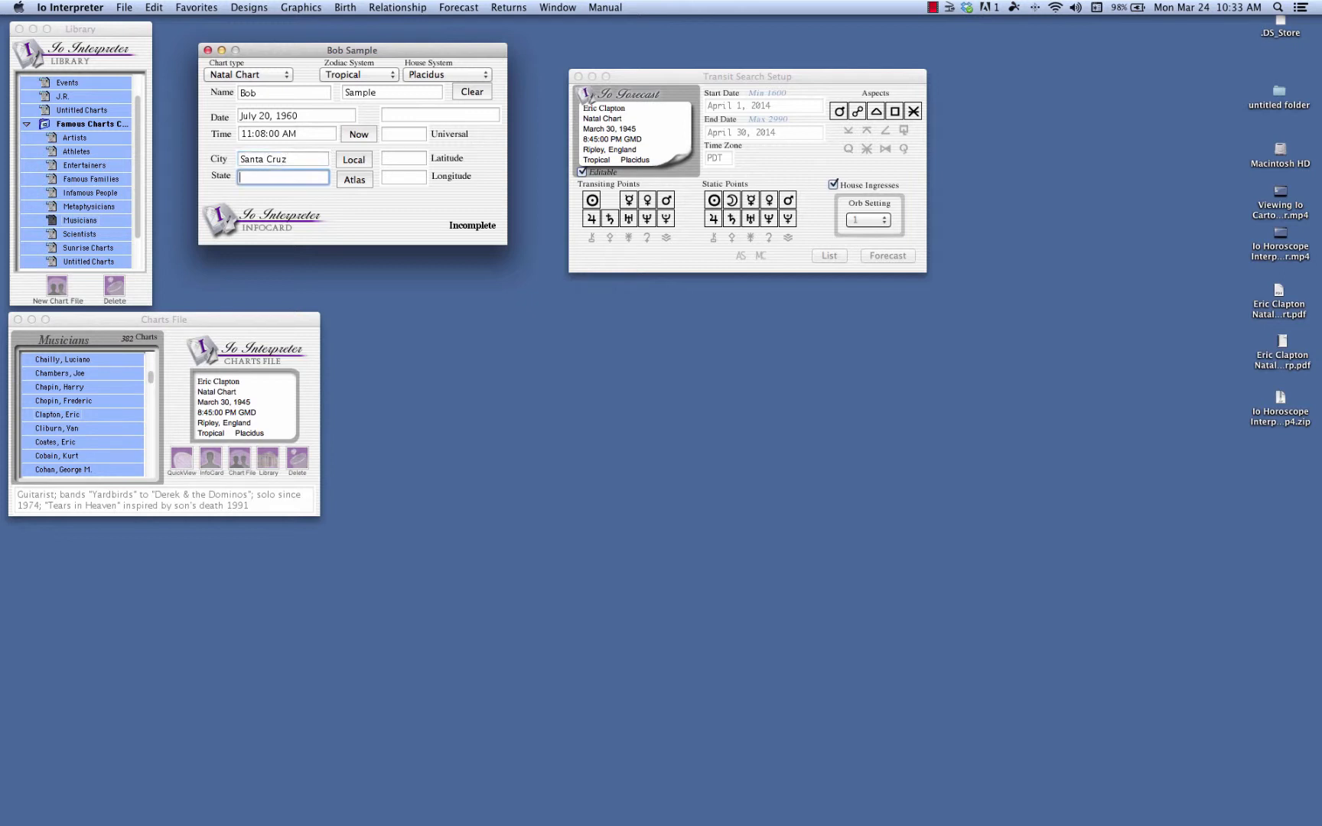
text(Californ)
key(BackSpace)
key(BackSpace)
key(BackSpace)
key(BackSpace)
key(BackSpace)
key(BackSpace)
click(354, 181)
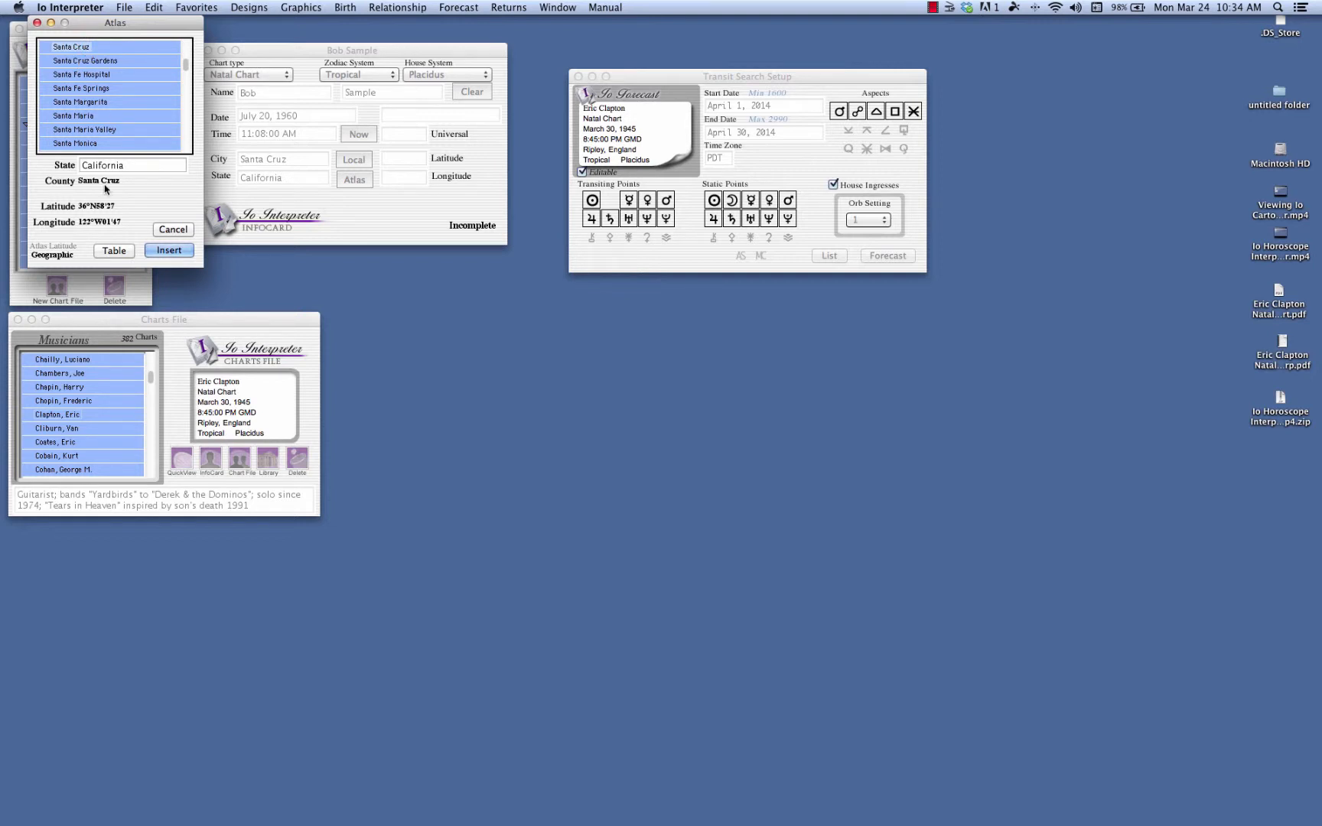
click(170, 251)
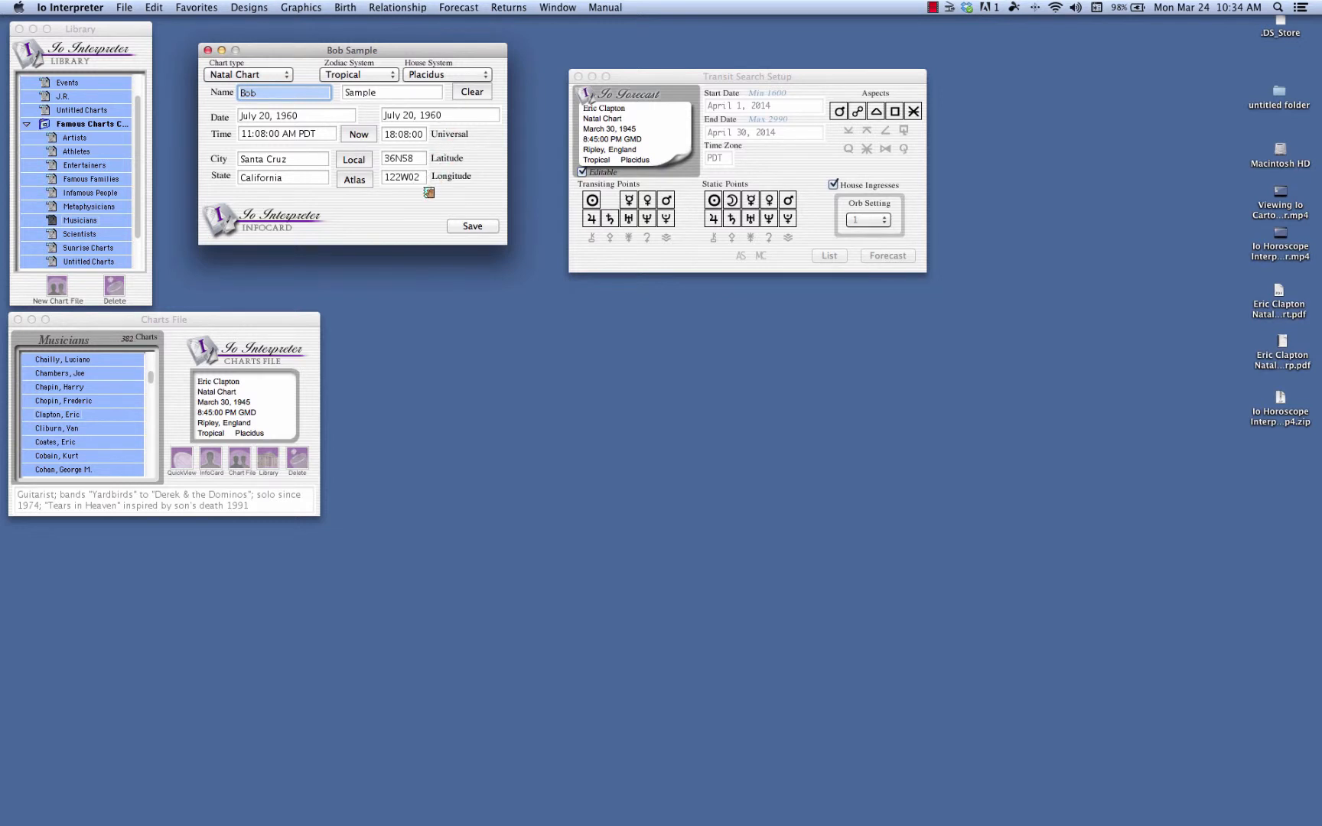
Assign the new chart to the transit search, and close its InfoCard without saving.
drag(451, 52, 410, 44)
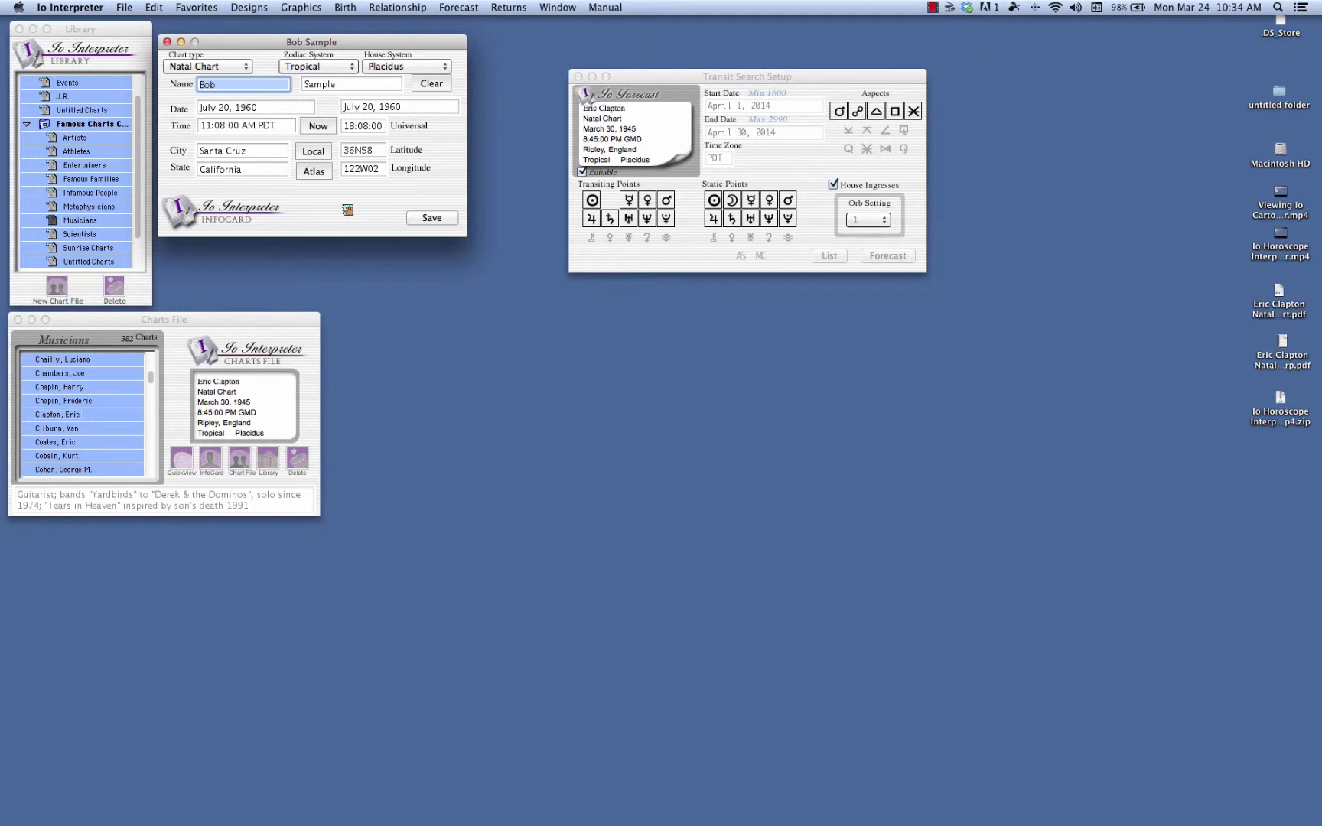
click(328, 202)
drag(327, 202, 640, 134)
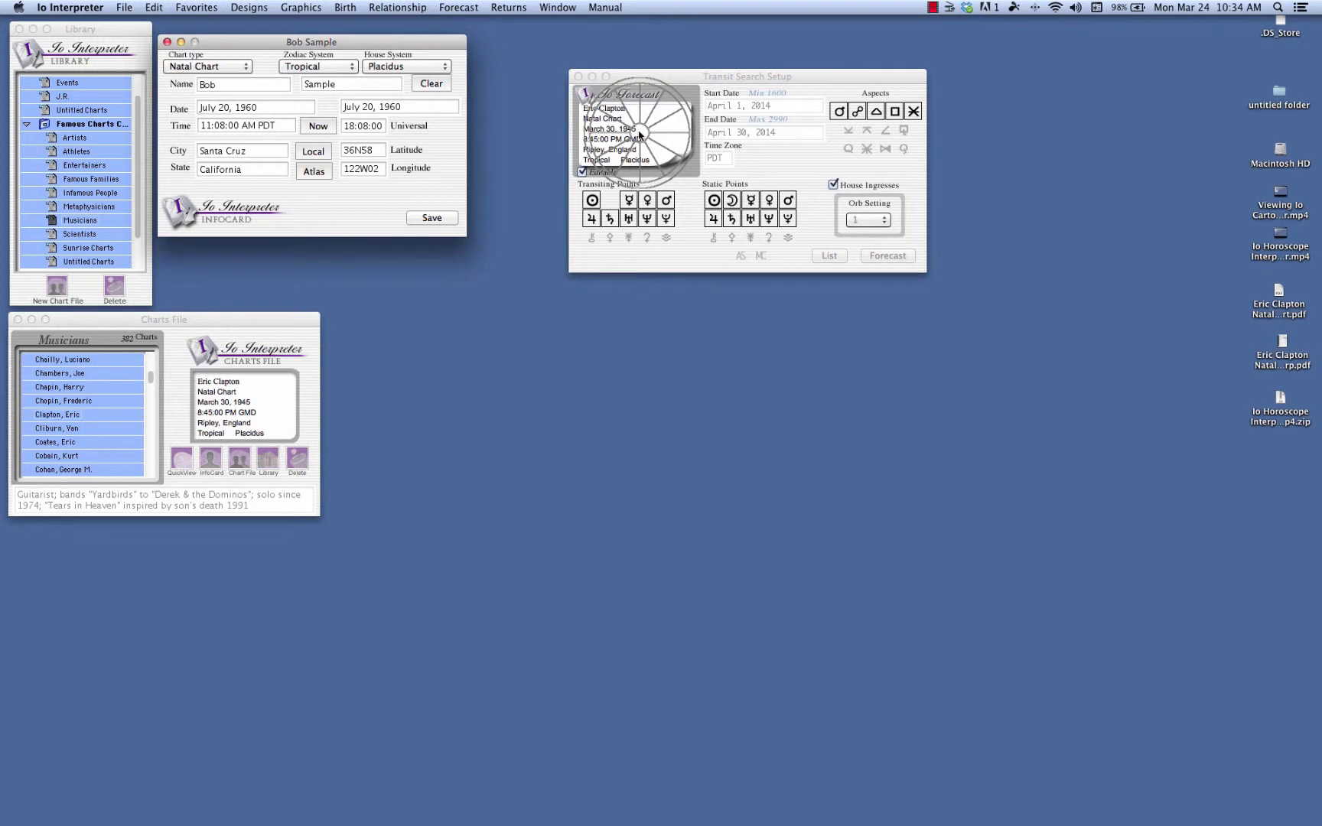
drag(639, 134, 643, 137)
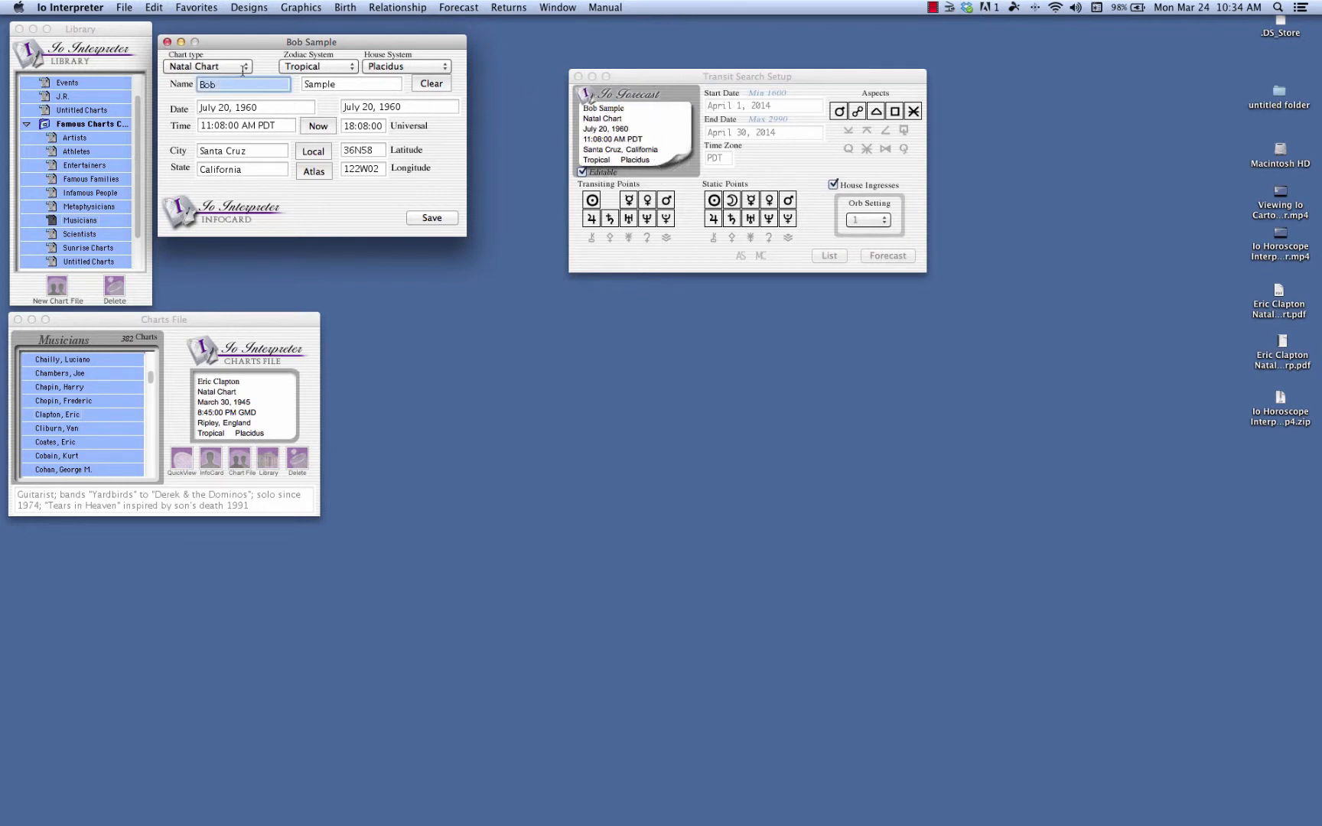
click(167, 44)
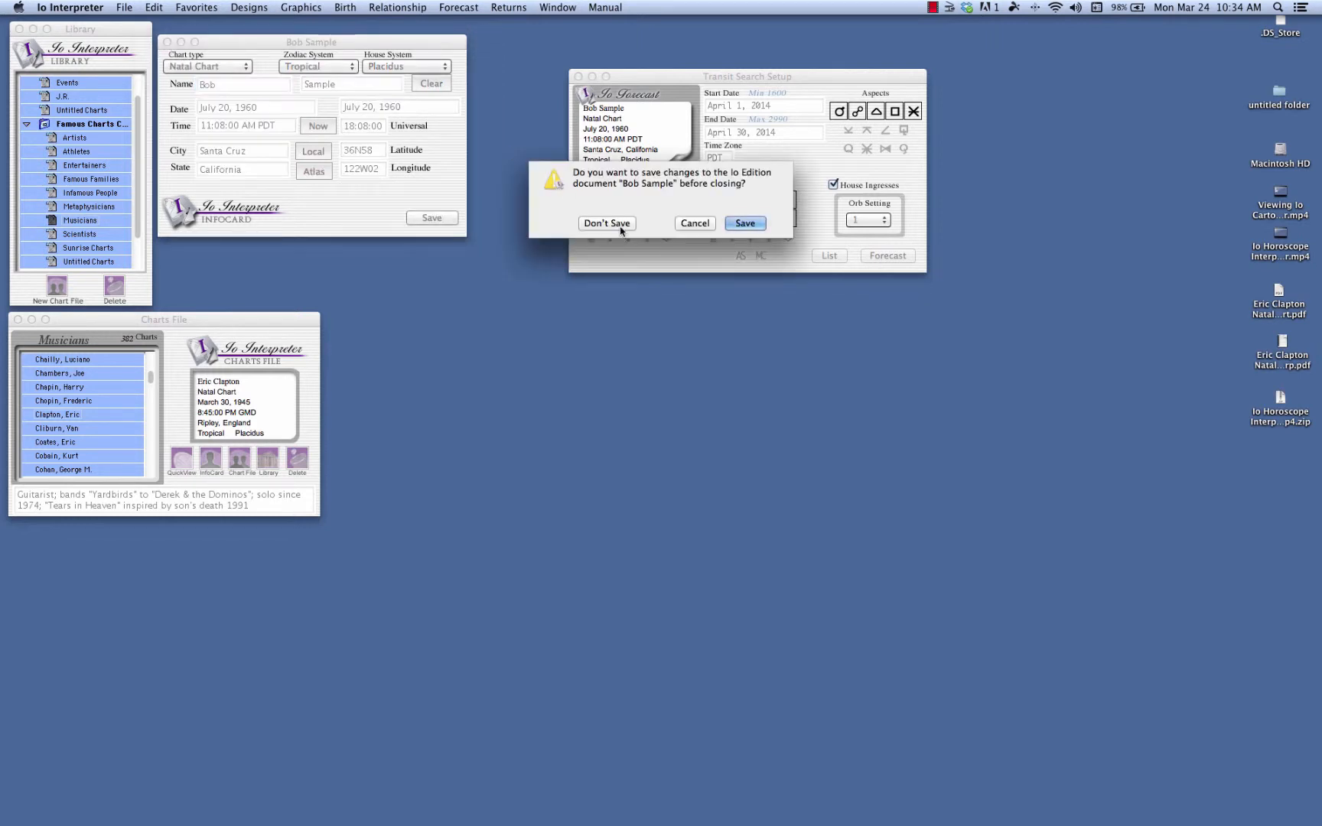
click(617, 224)
Assign Eric Clapton's chart to the transit search, and generate the transit list in a smaller, repositioned window.
drag(662, 78, 264, 50)
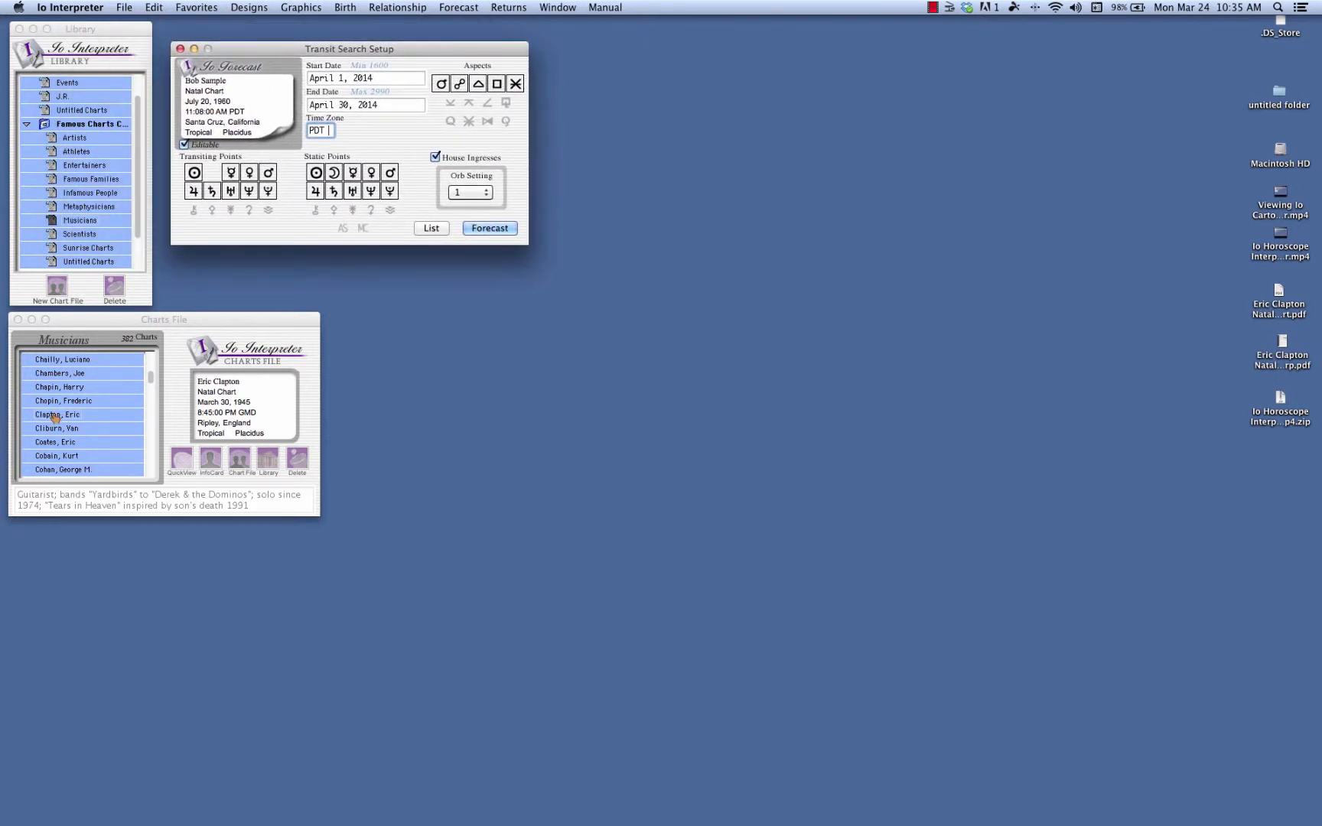
drag(54, 417, 241, 104)
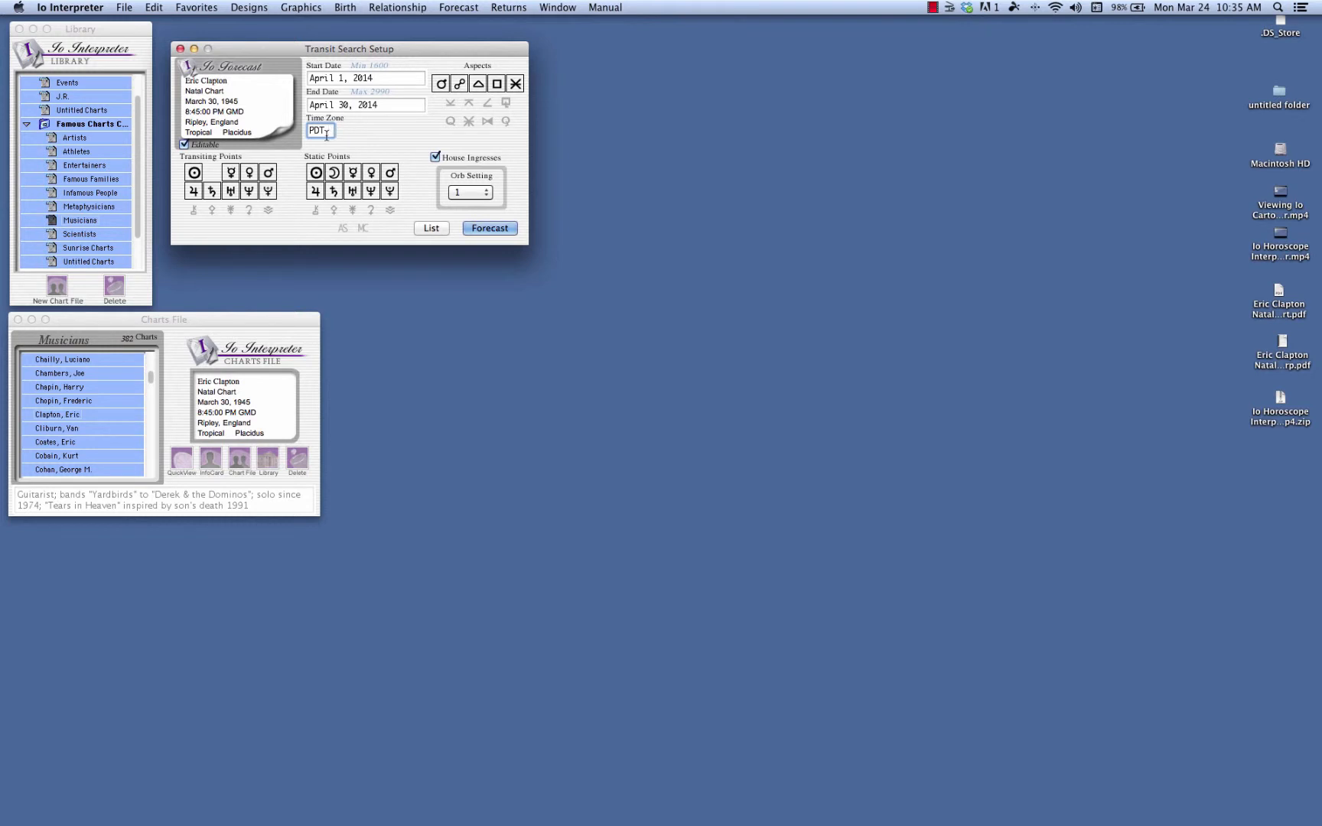
click(432, 229)
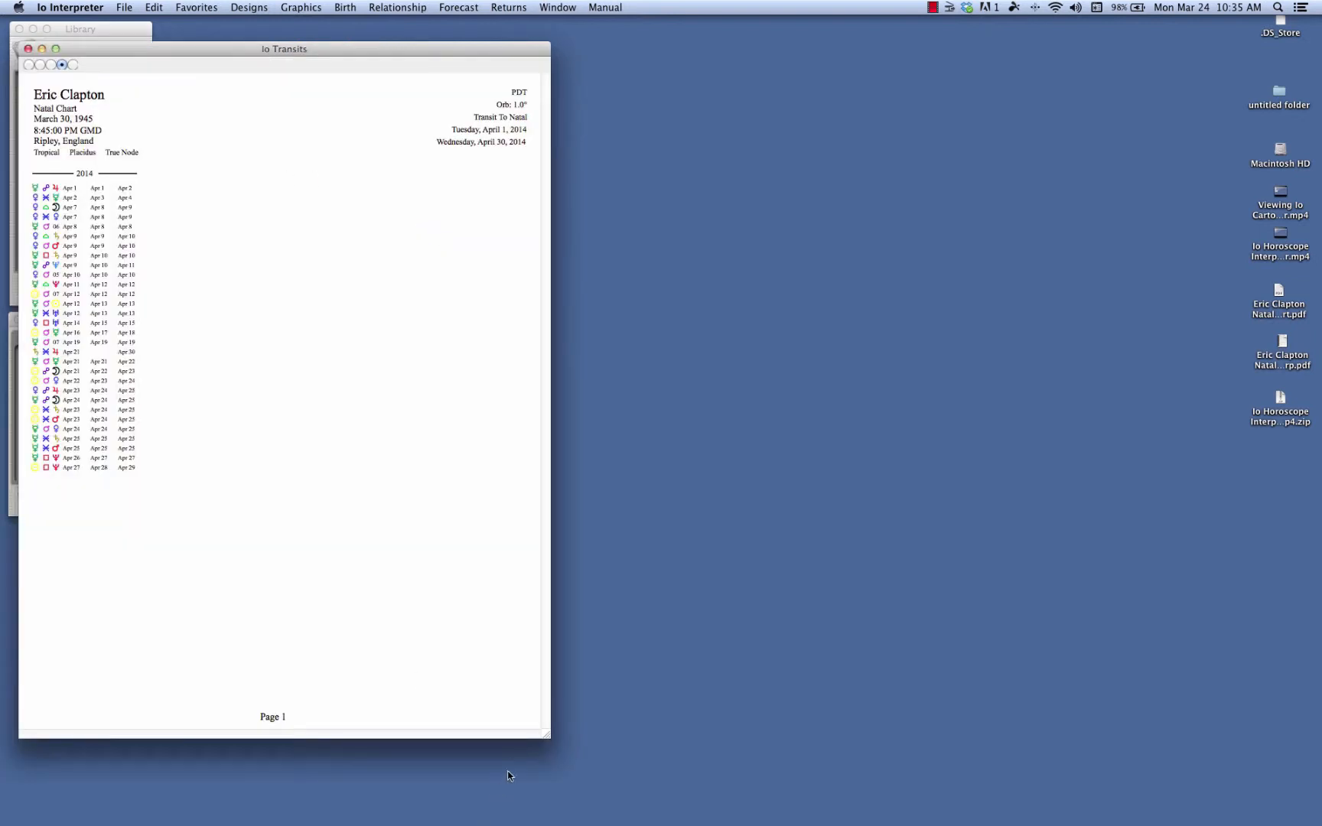
drag(546, 740, 364, 632)
drag(246, 48, 340, 104)
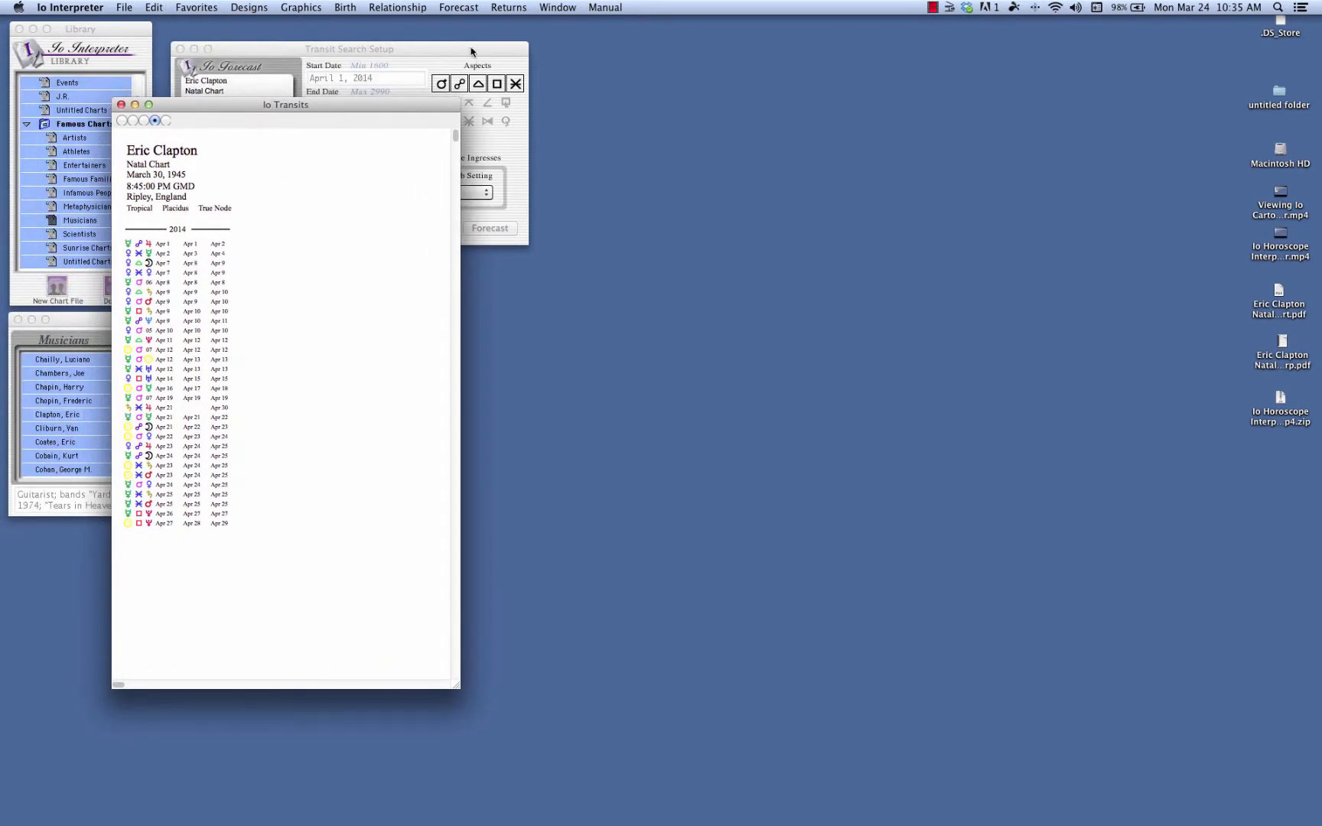
drag(371, 107, 325, 161)
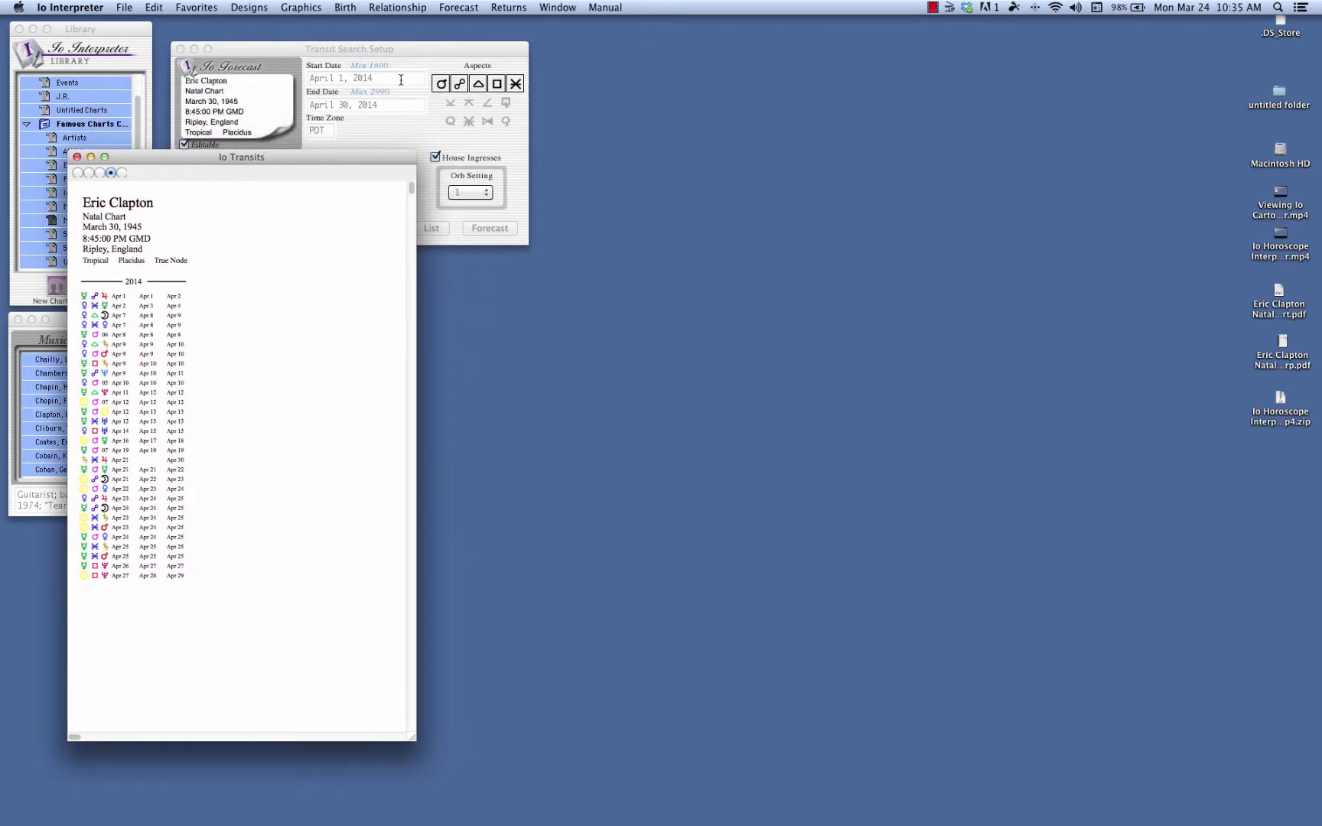
Generate the written transit forecast for Eric Clapton and arrange it side by side with the transit list.
drag(413, 55, 434, 37)
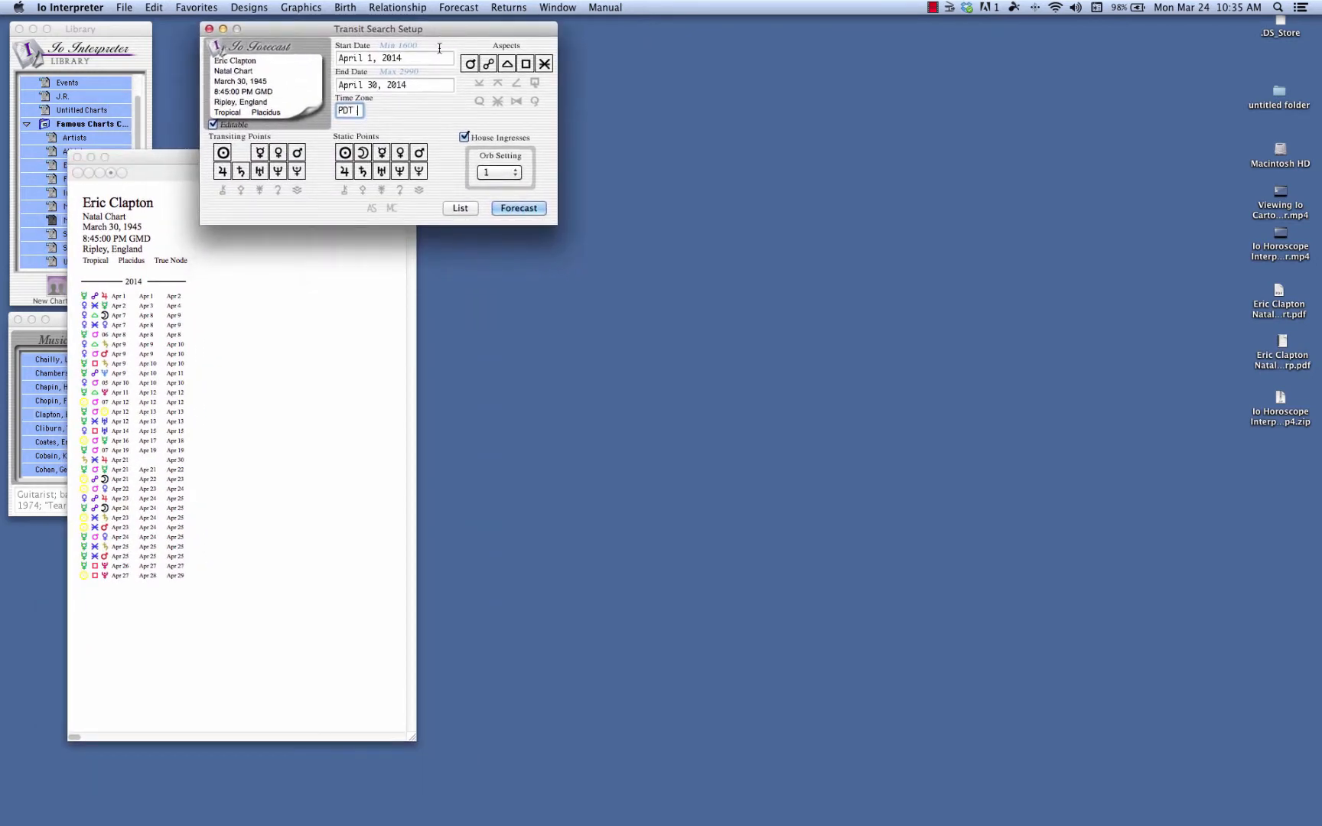
click(519, 209)
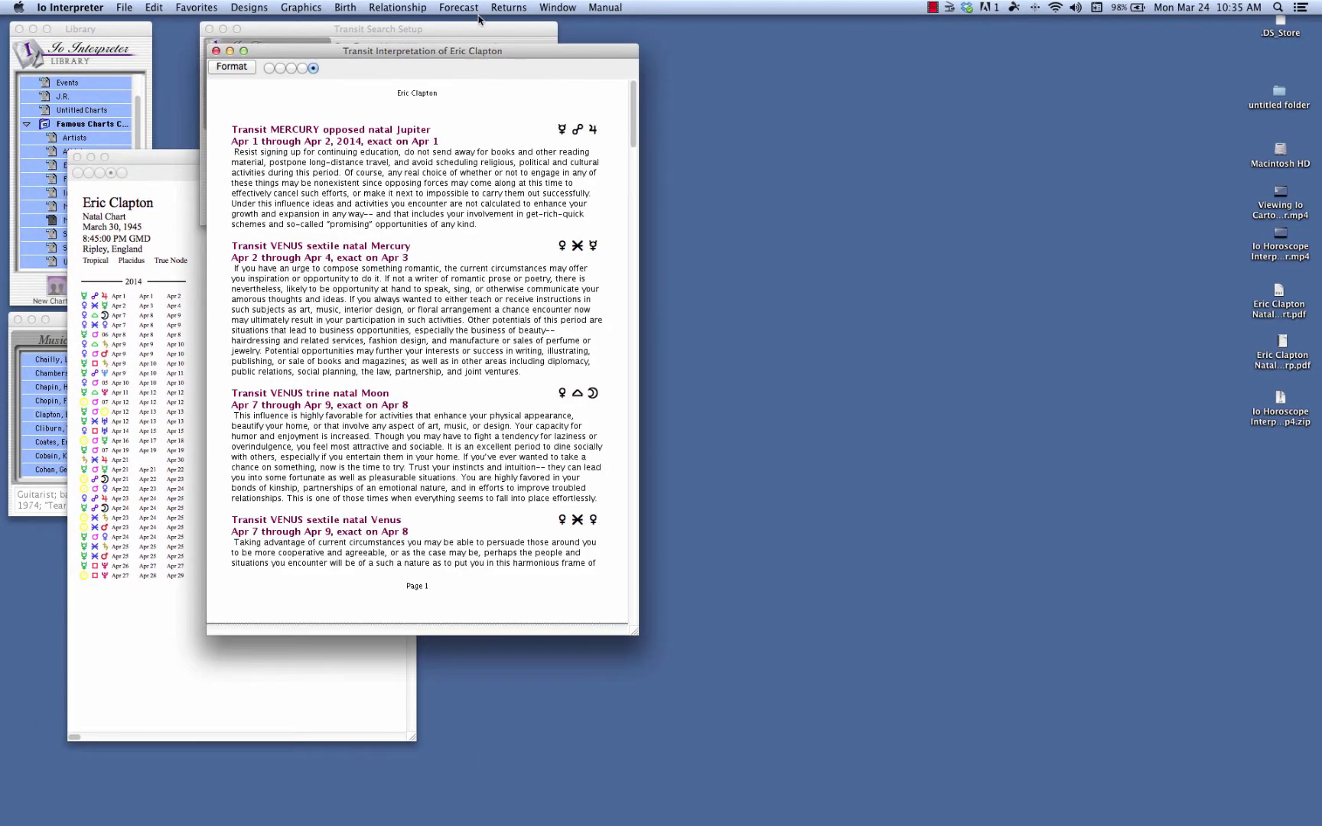
drag(407, 50, 886, 165)
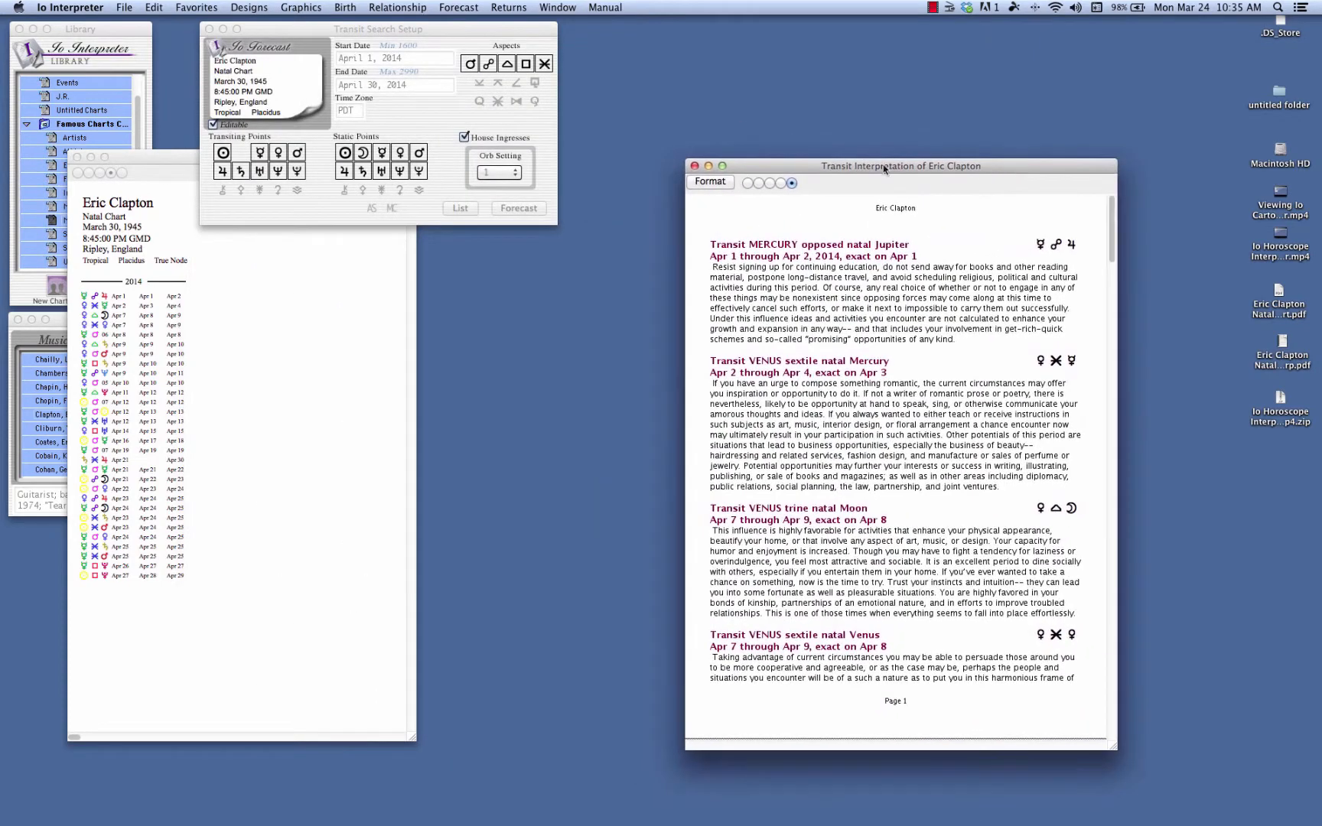
drag(162, 154, 412, 163)
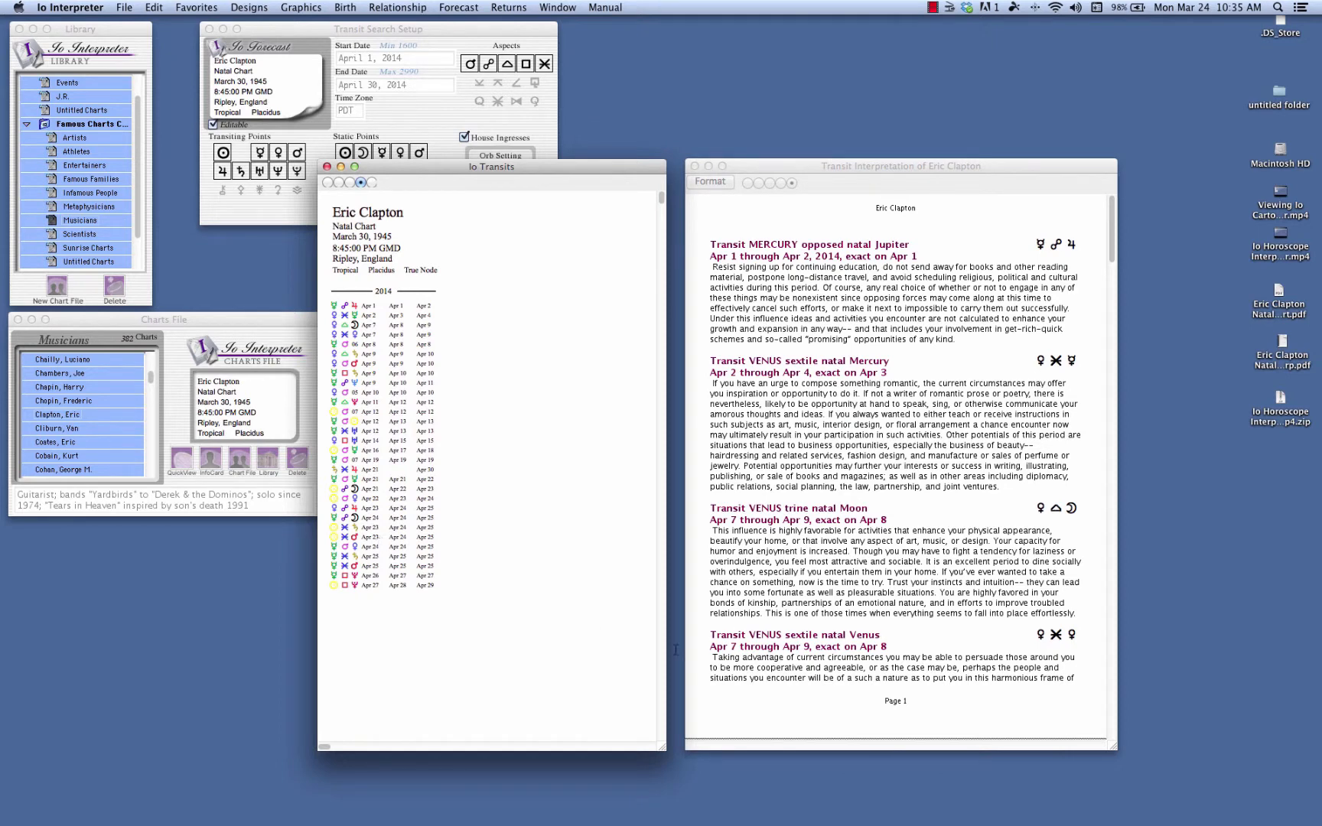
Look through the written forecast from its first page to its last page and return to the start.
click(1111, 249)
drag(1111, 258, 1104, 742)
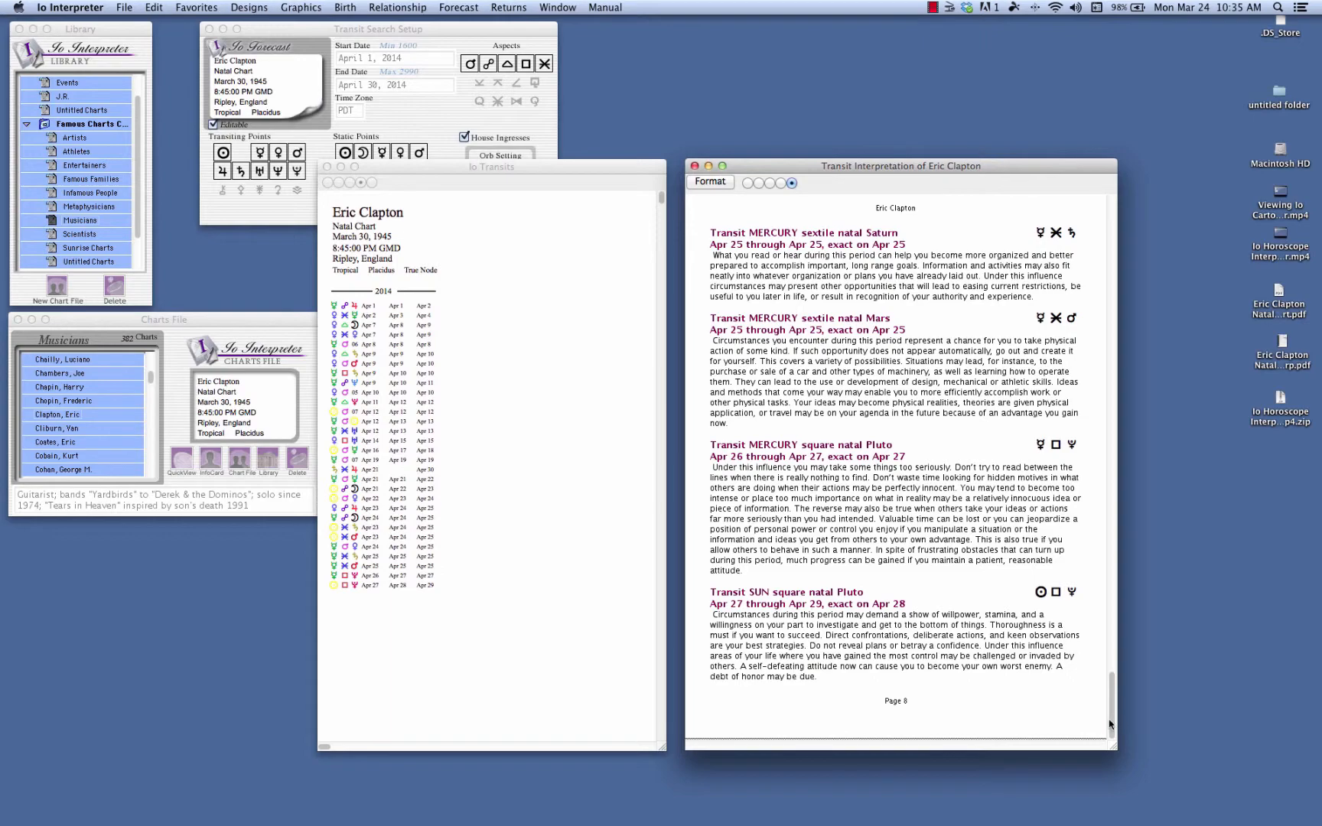
drag(1111, 721, 1139, 174)
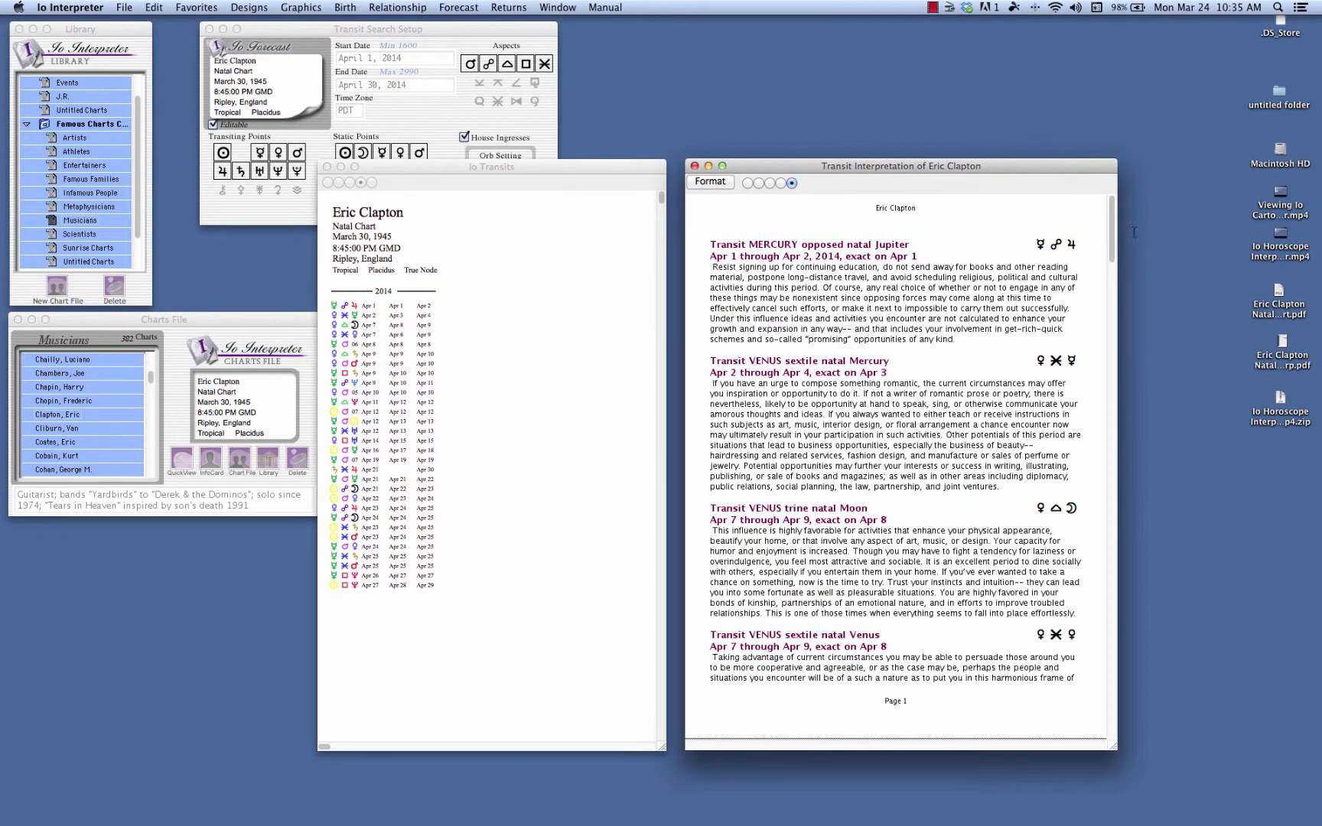
Preview the available color styles on the transit list, finishing on the white background with multicolored glyphs.
click(569, 168)
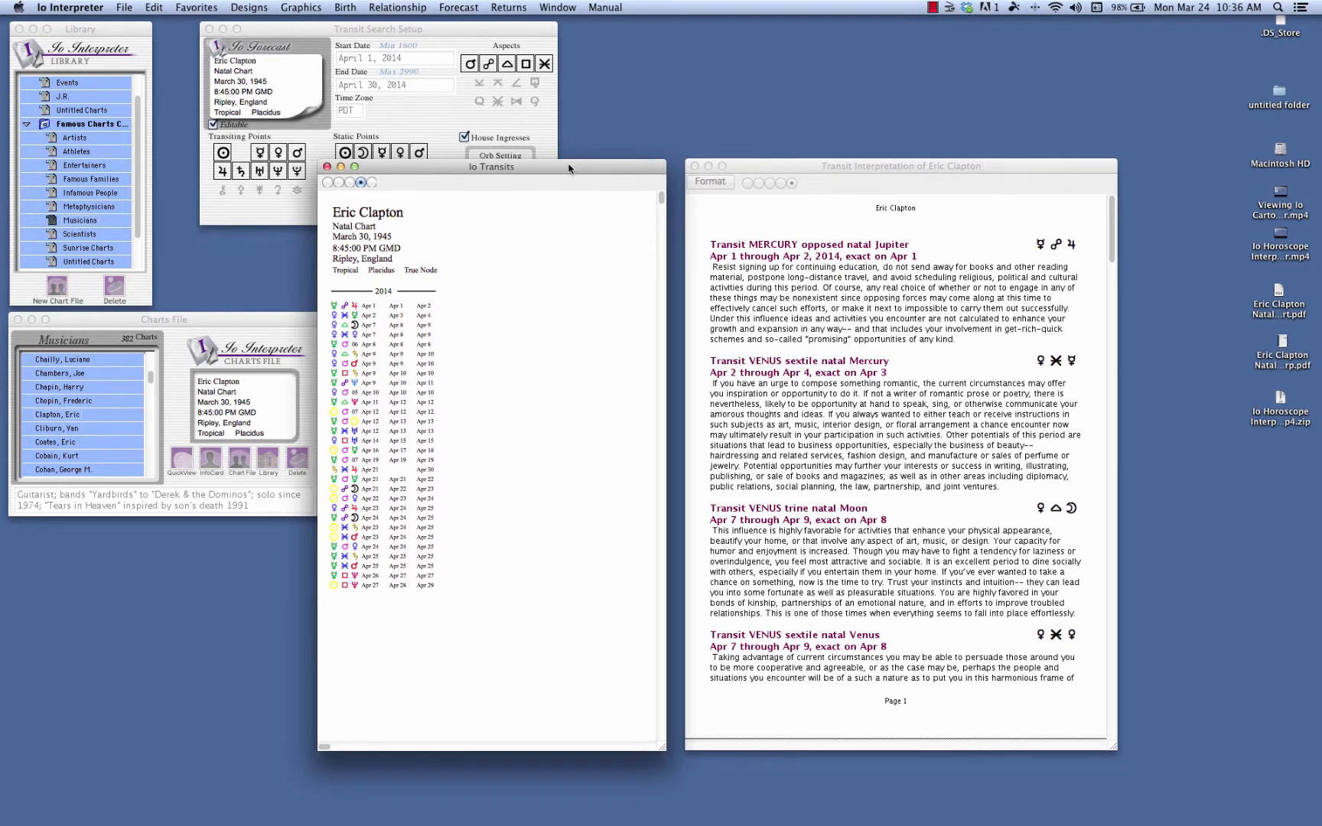
click(370, 182)
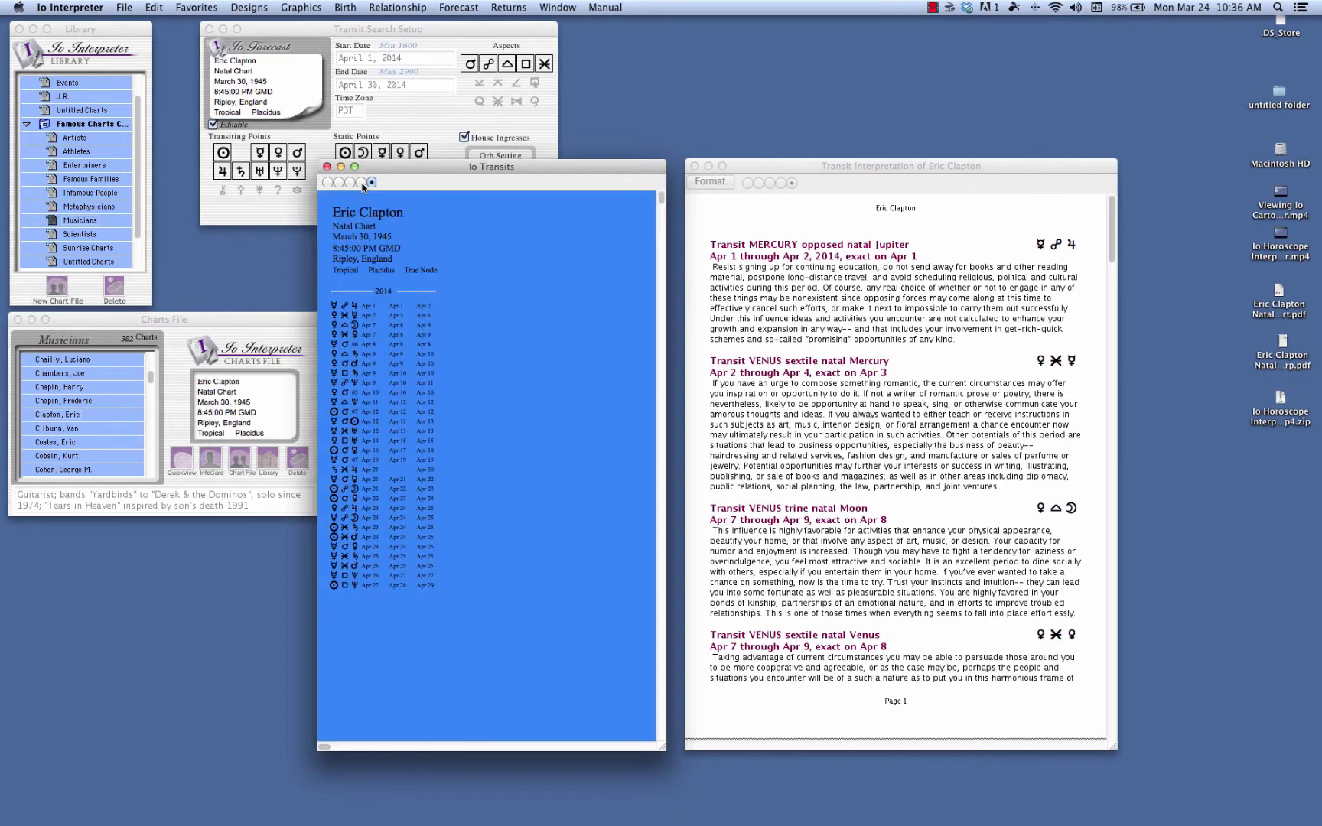
click(349, 183)
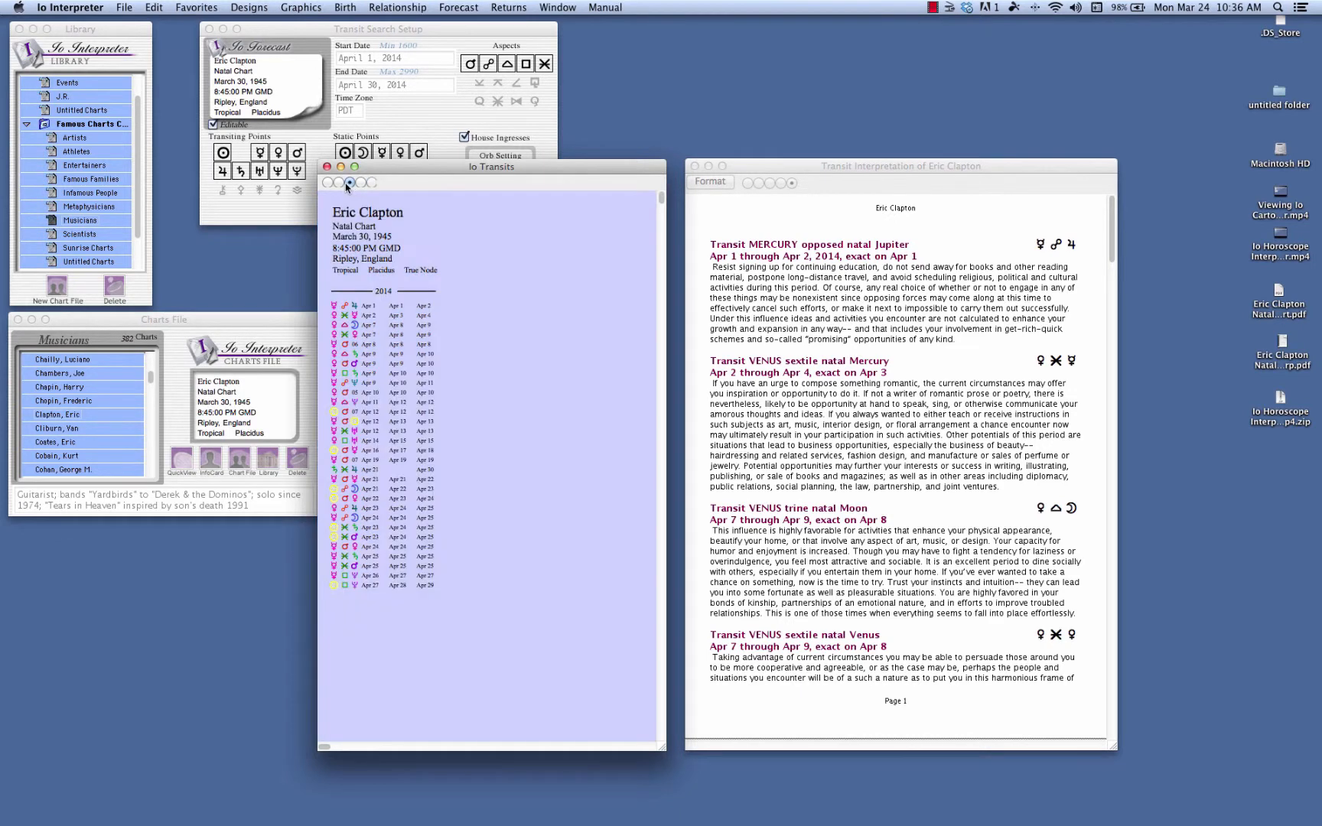
click(328, 182)
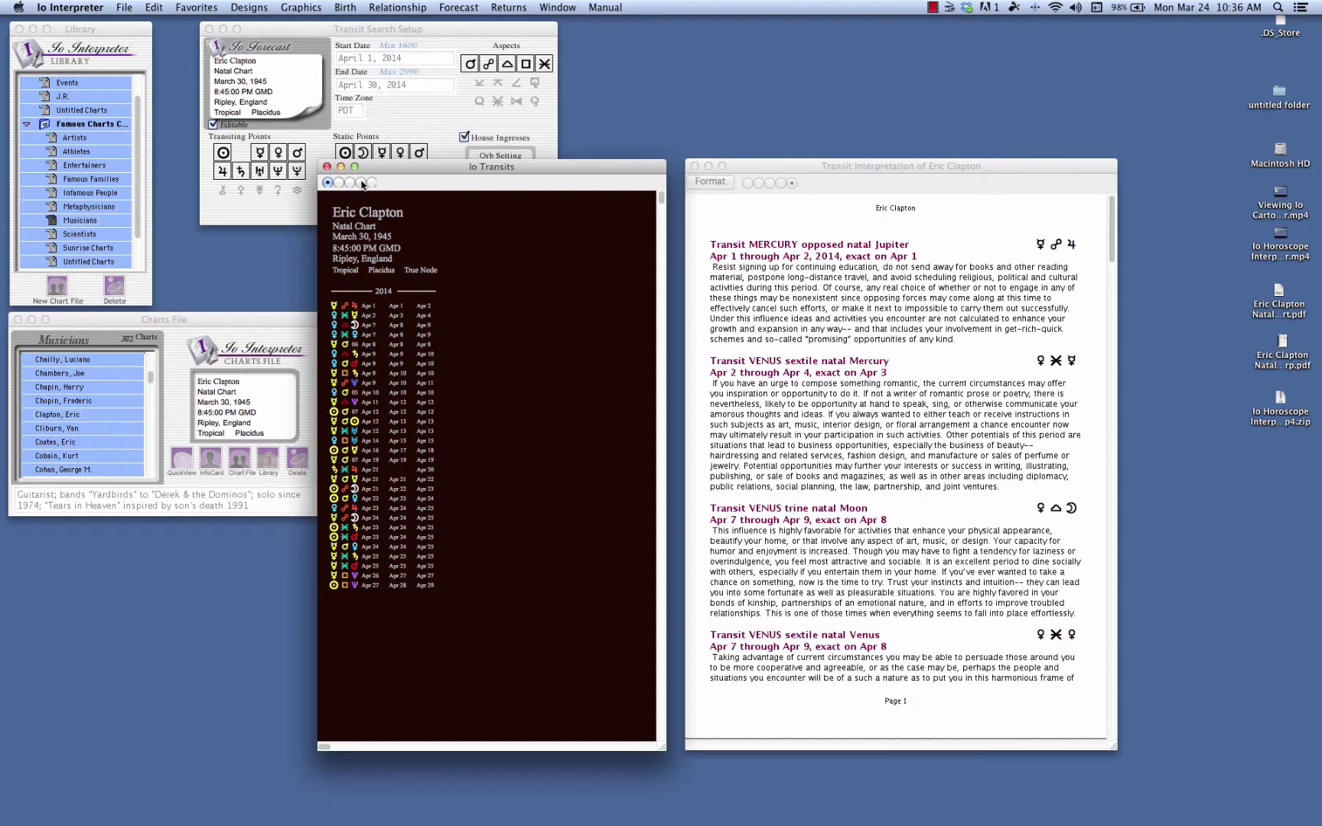
click(338, 182)
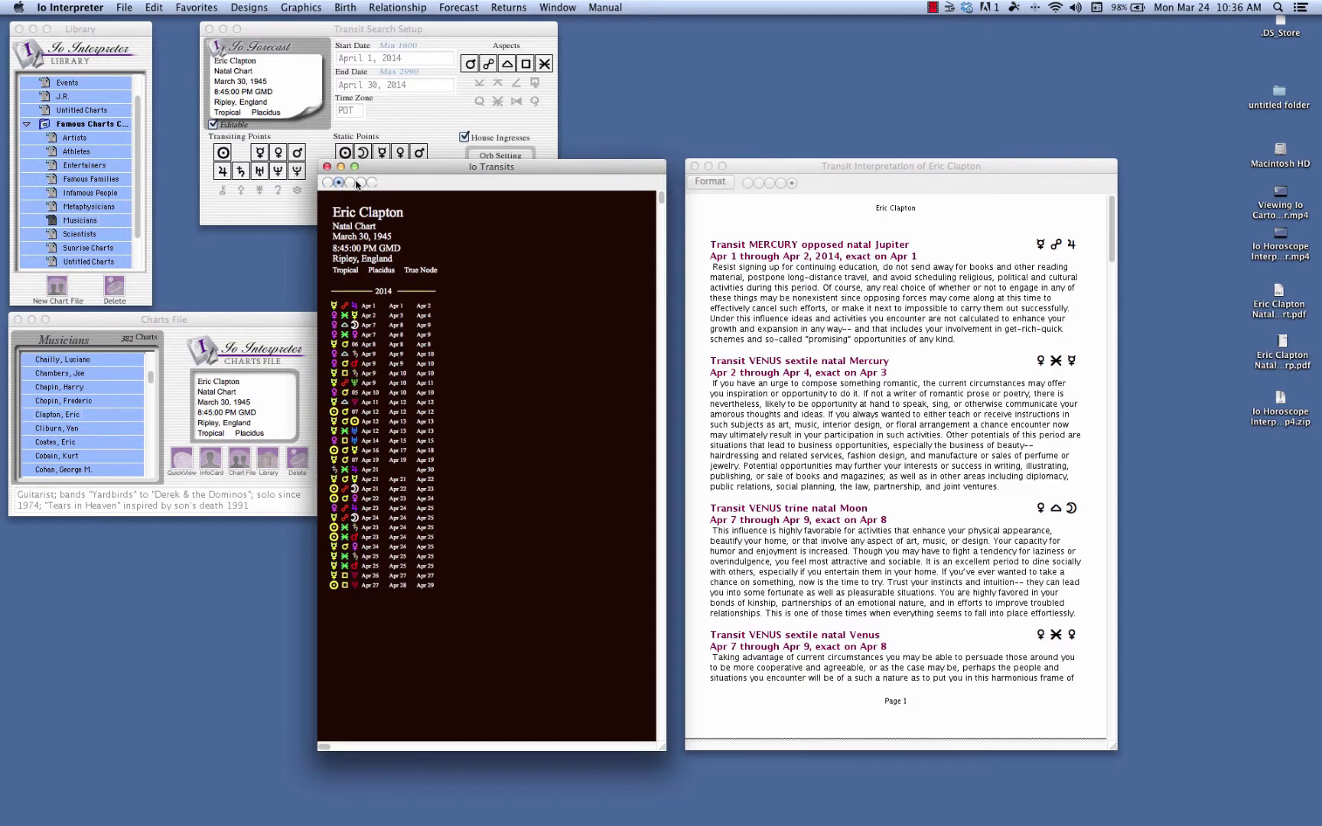
click(349, 182)
click(360, 182)
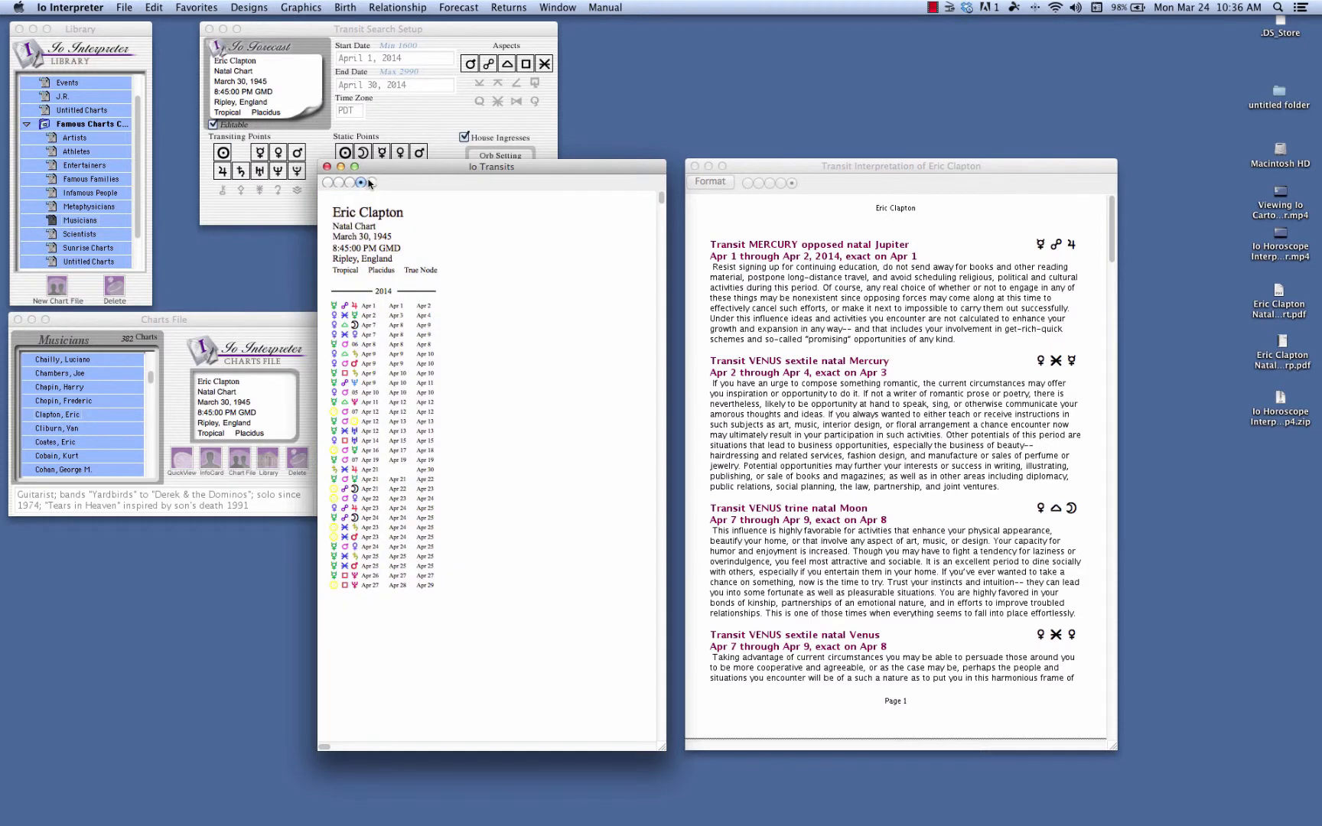
click(372, 182)
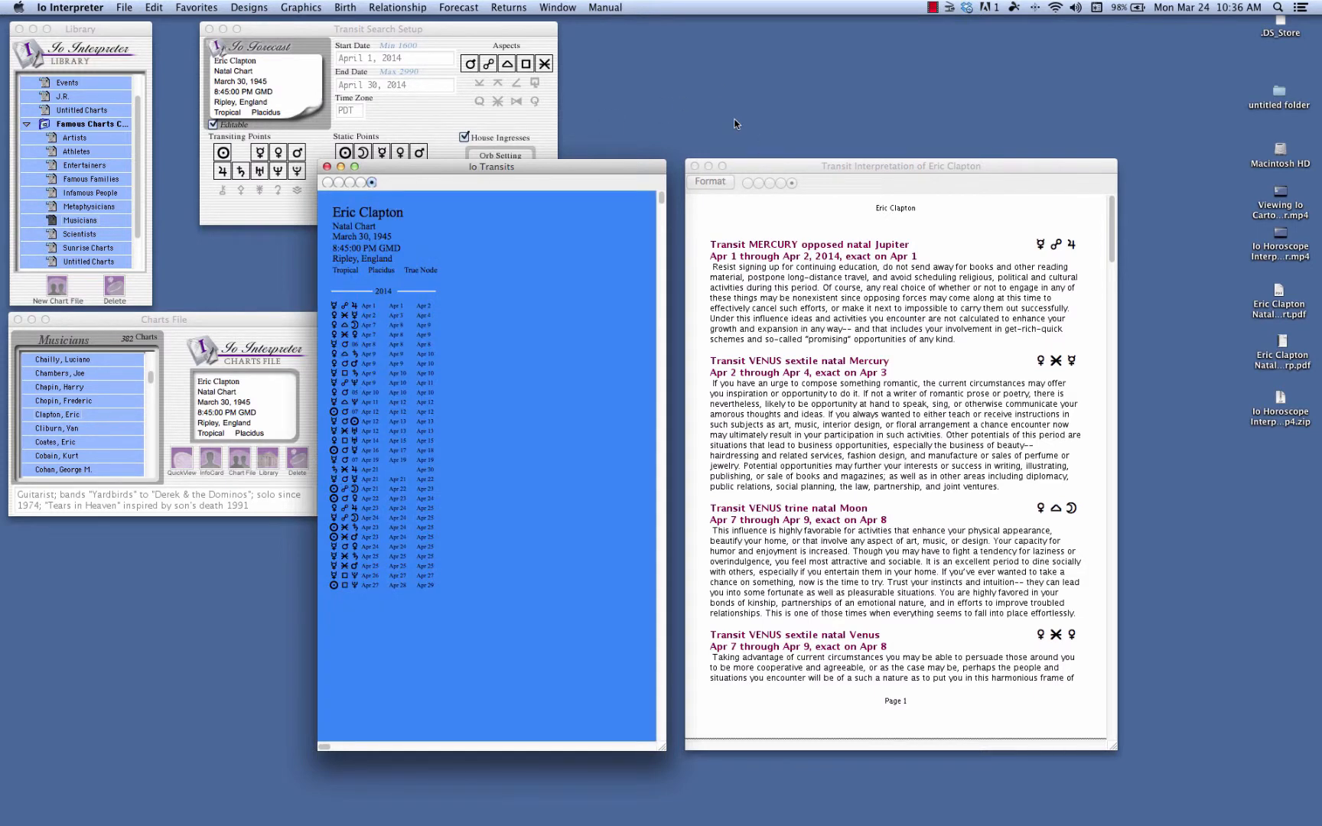
click(361, 182)
Try the preset styles on the written forecast, finishing on the white page with dark red titles and justified Helvetica text.
click(758, 167)
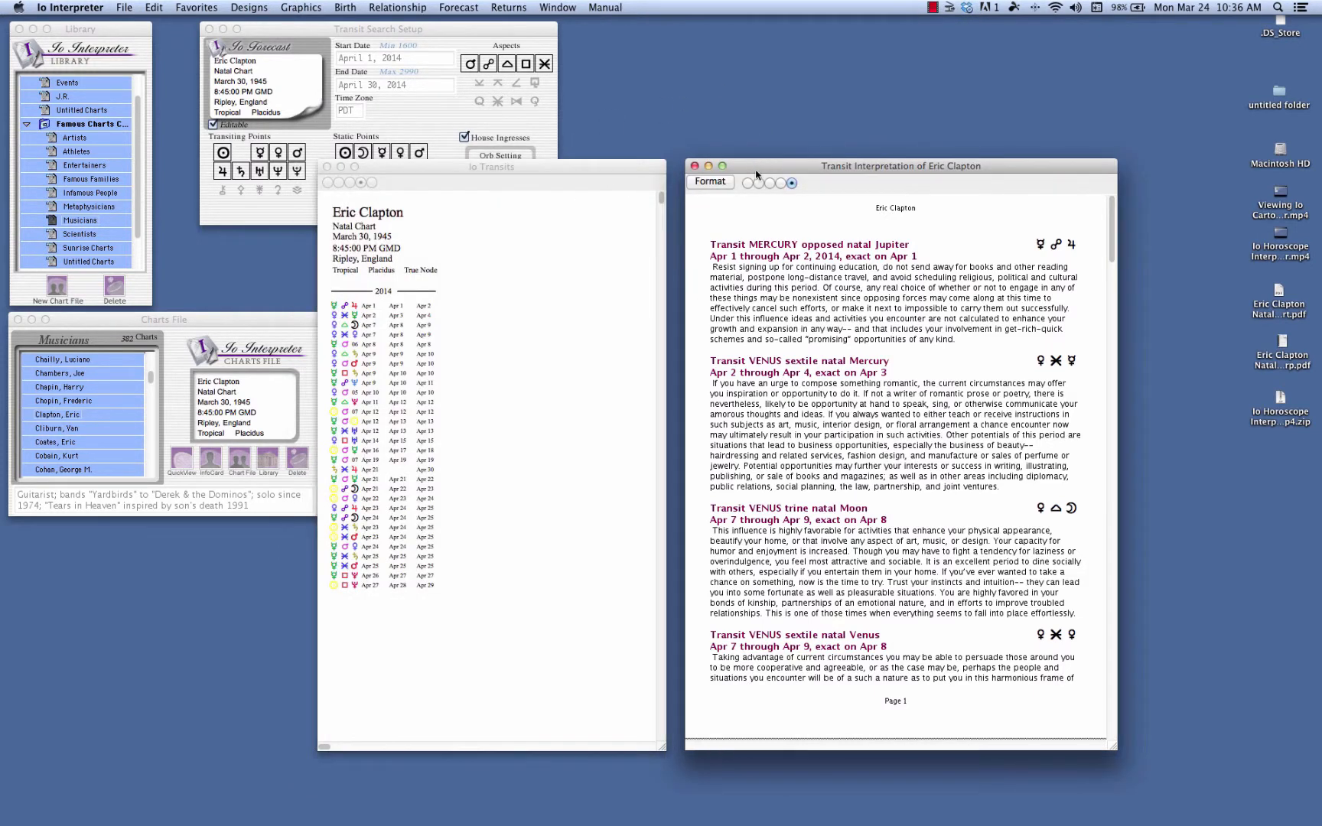
click(781, 184)
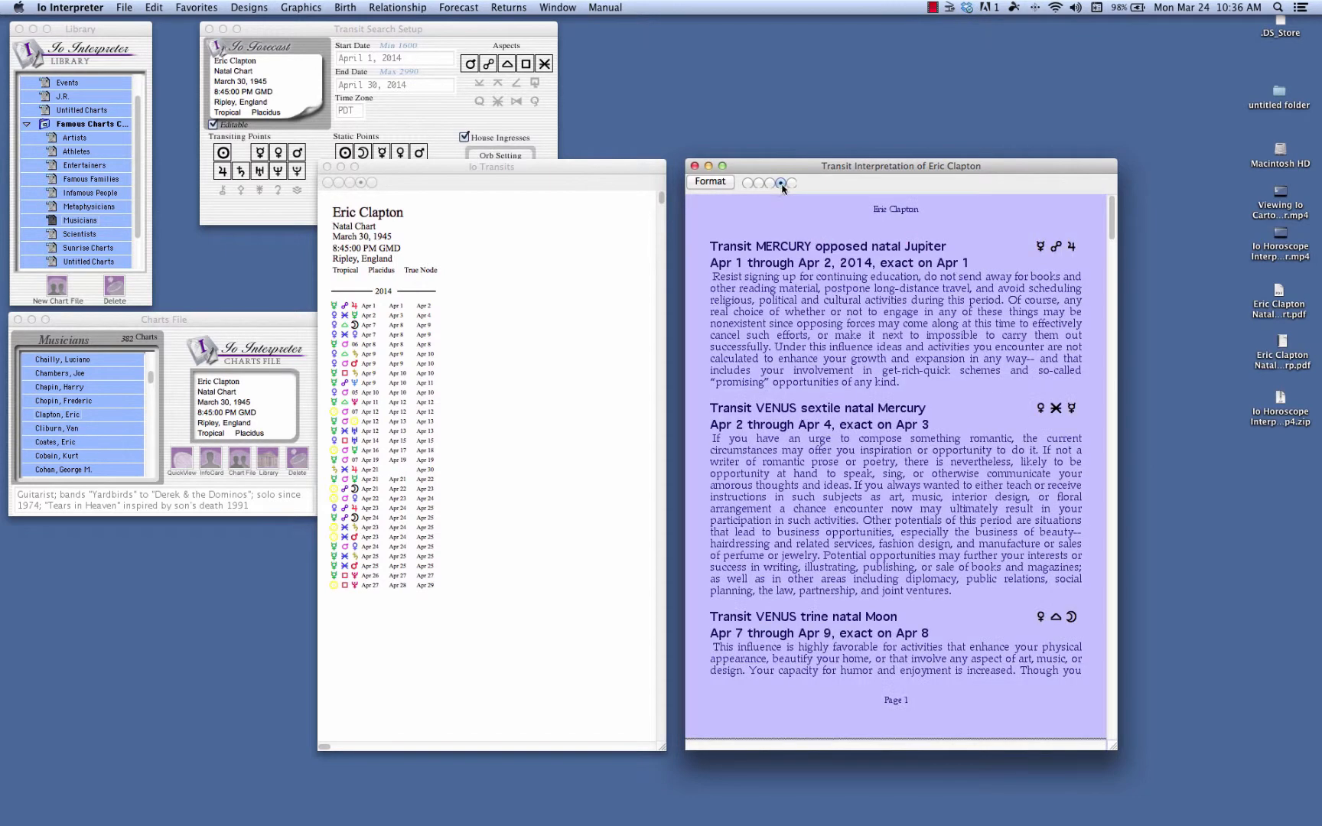
click(766, 185)
click(760, 185)
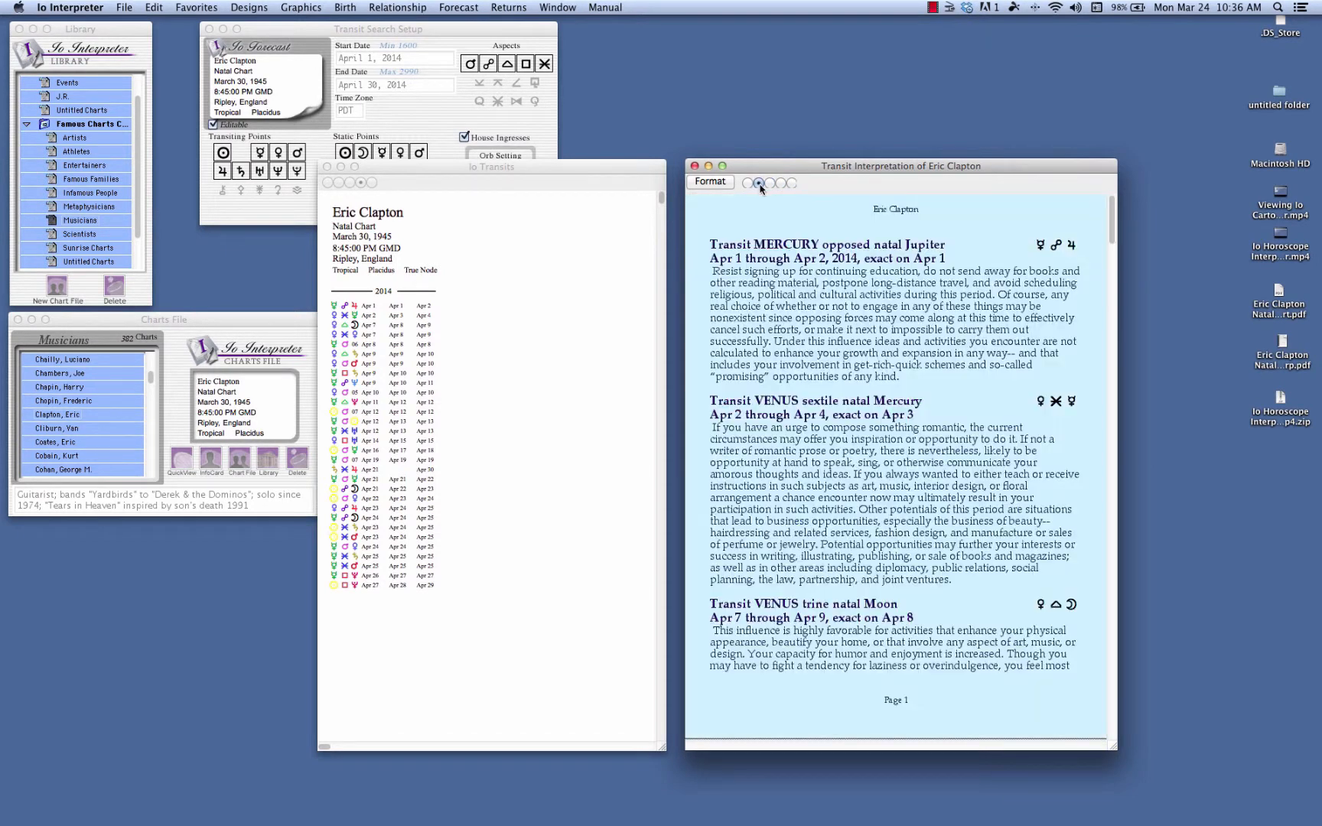
click(748, 184)
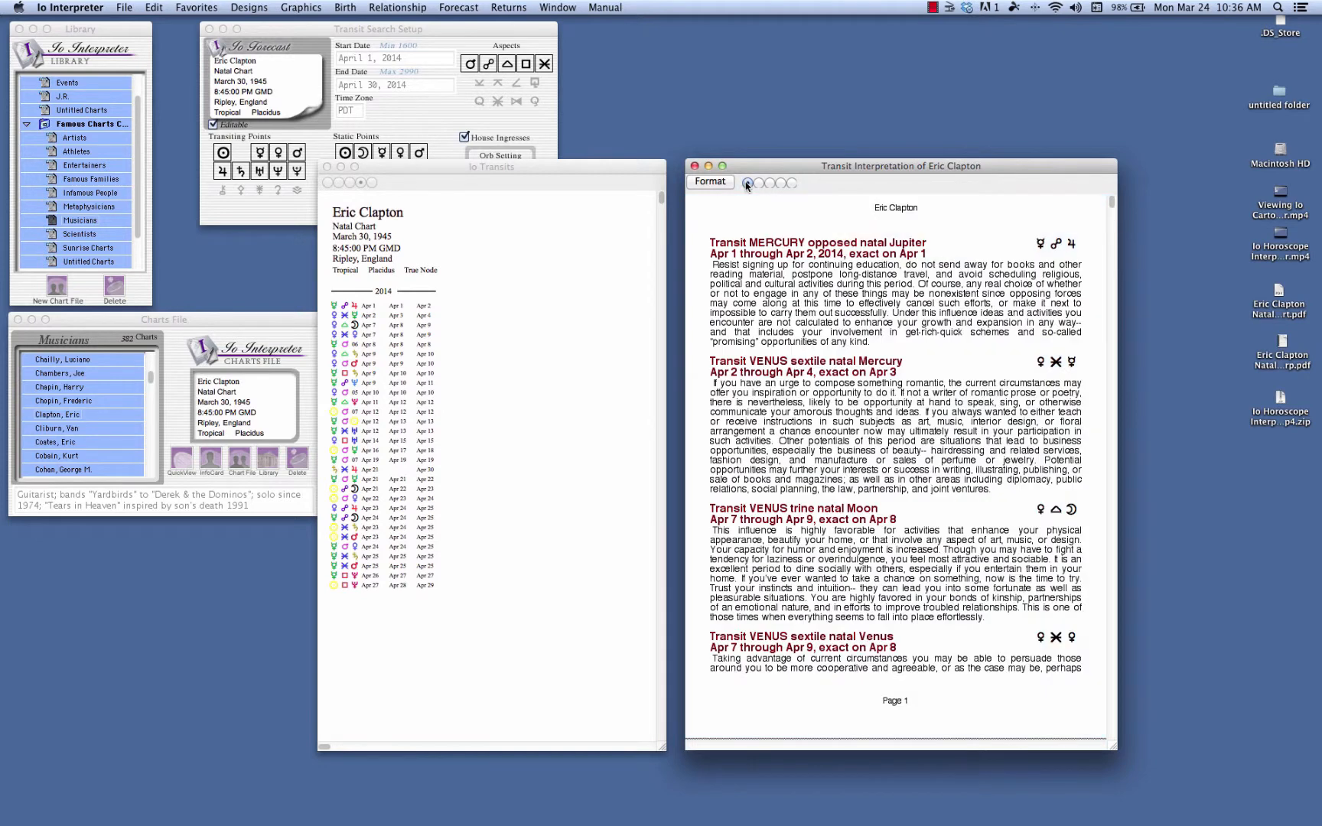
Open the format settings of the written forecast and move the dialog clear of the report.
click(718, 183)
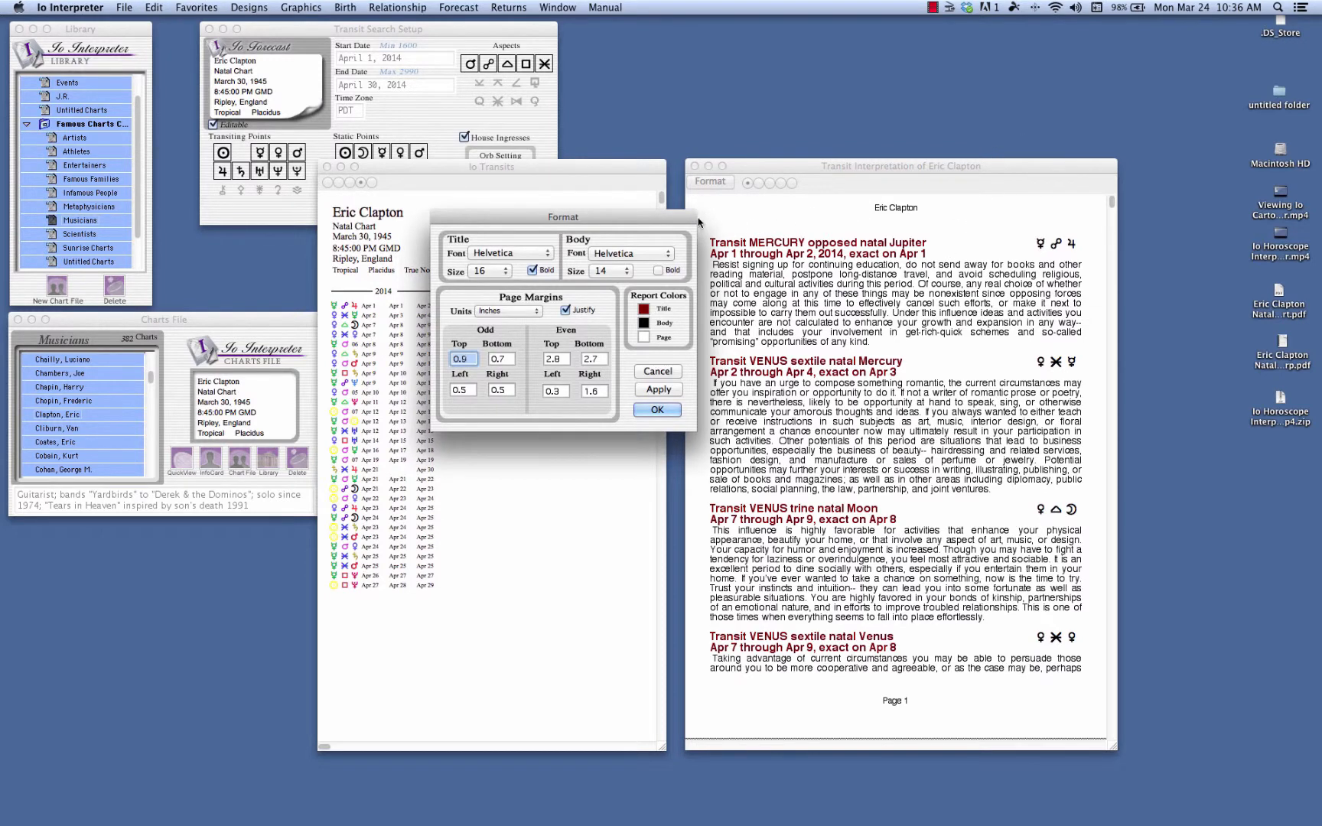
drag(671, 217, 618, 214)
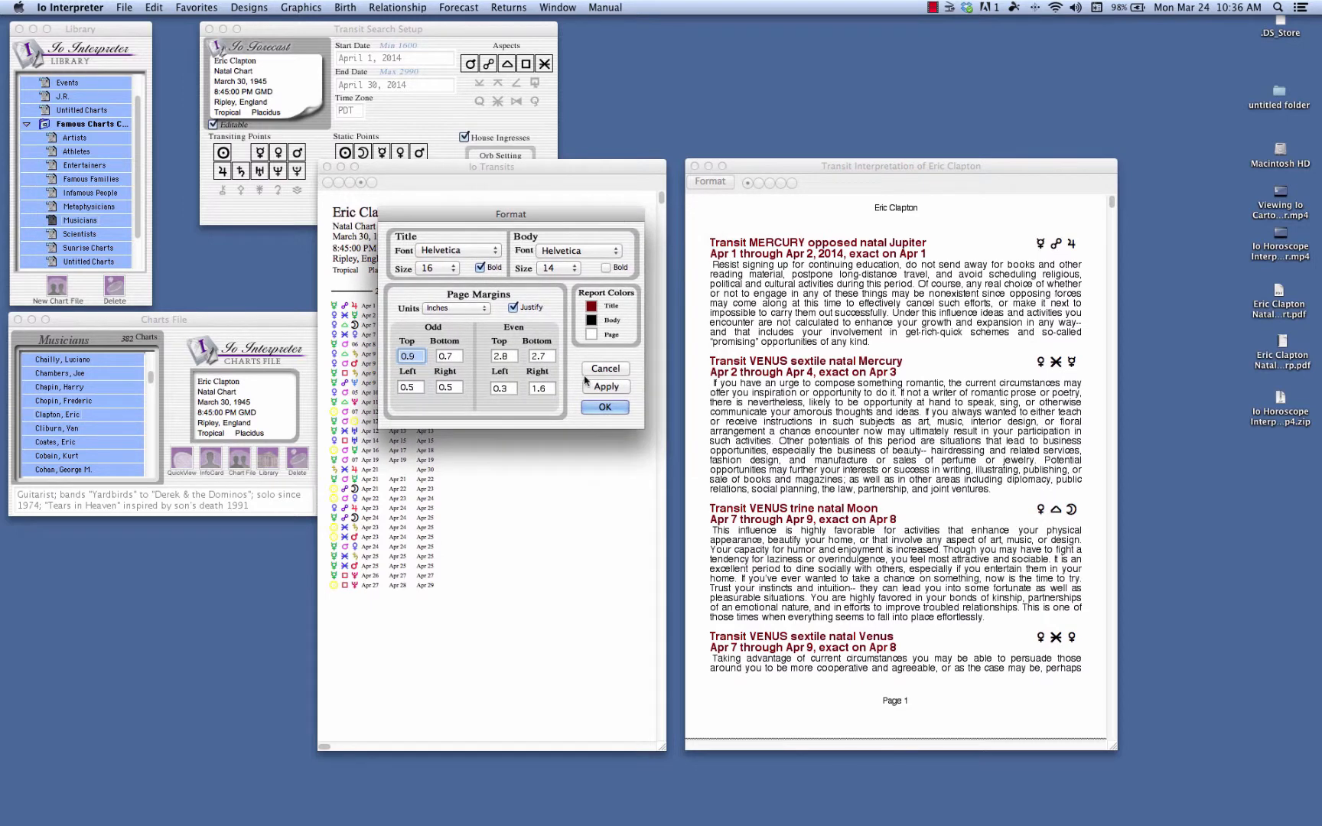
Browse the color picker modes for the report's title color, and apply black (Licorice) to the titles.
click(593, 319)
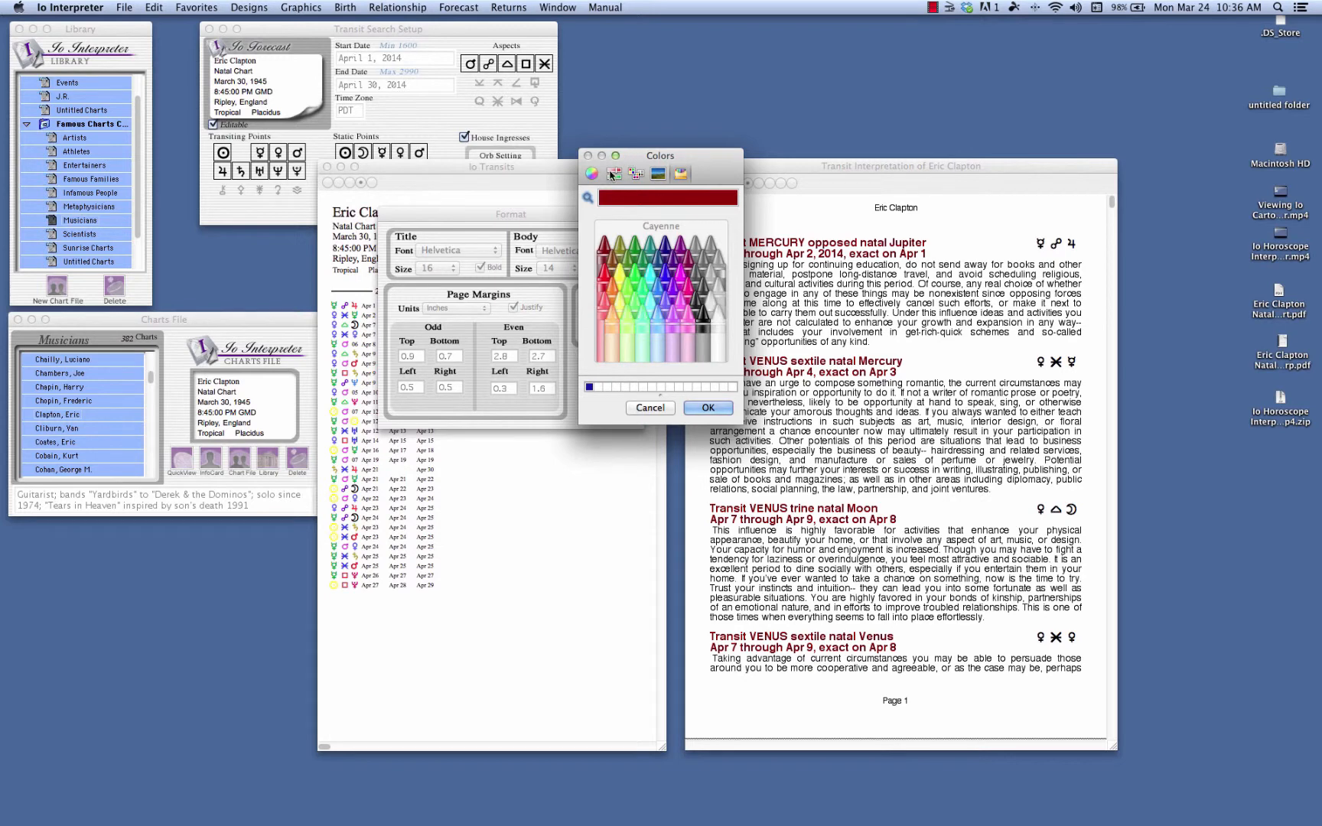
click(591, 175)
click(615, 175)
click(635, 175)
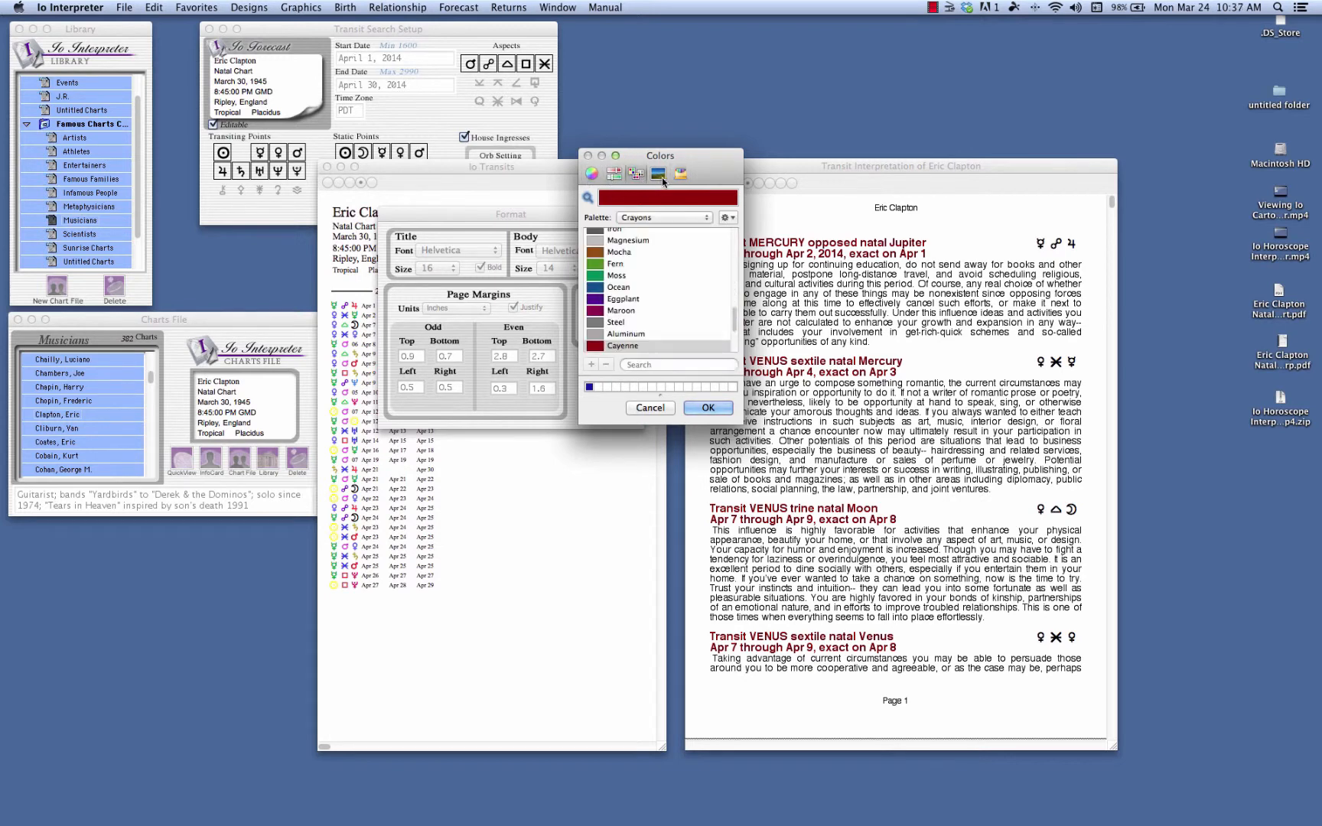
click(658, 175)
click(680, 174)
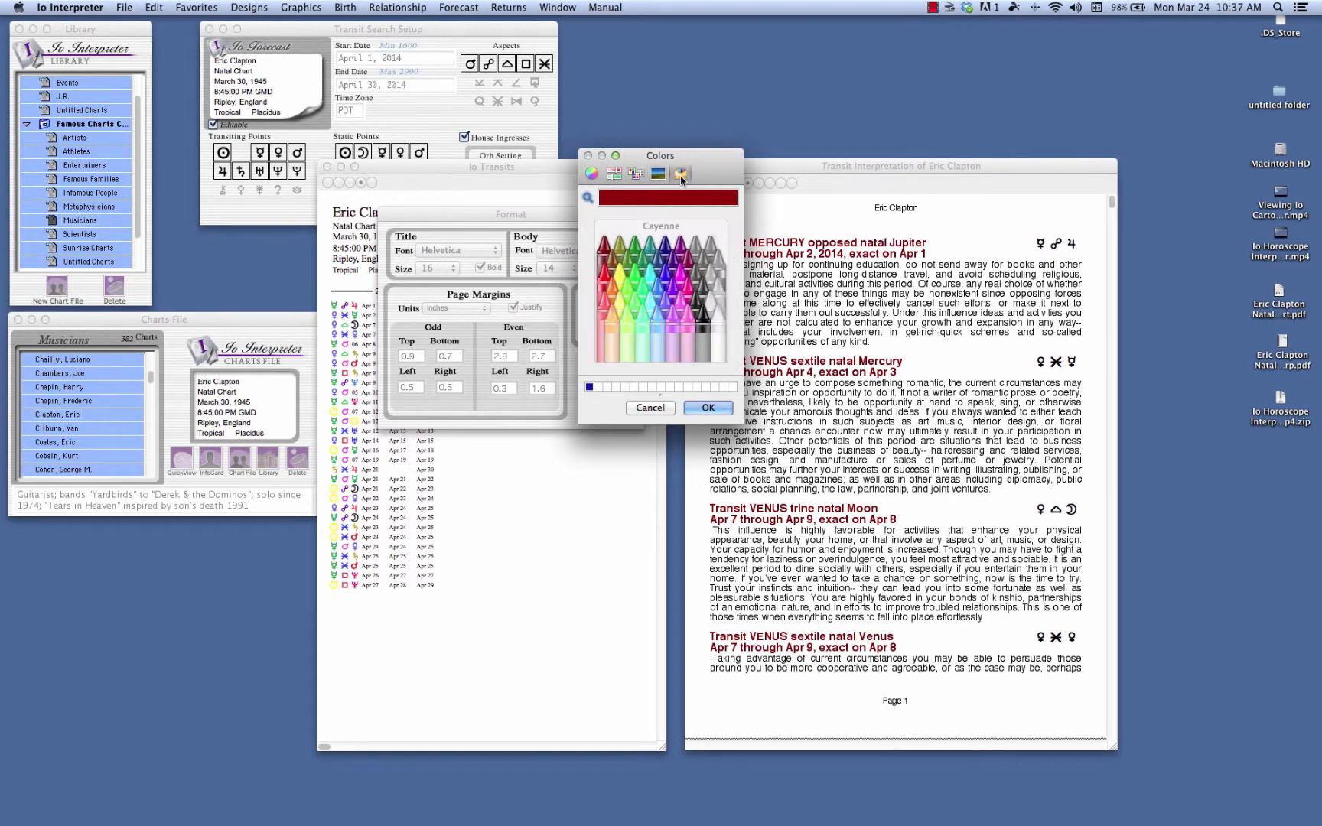
click(704, 320)
click(708, 407)
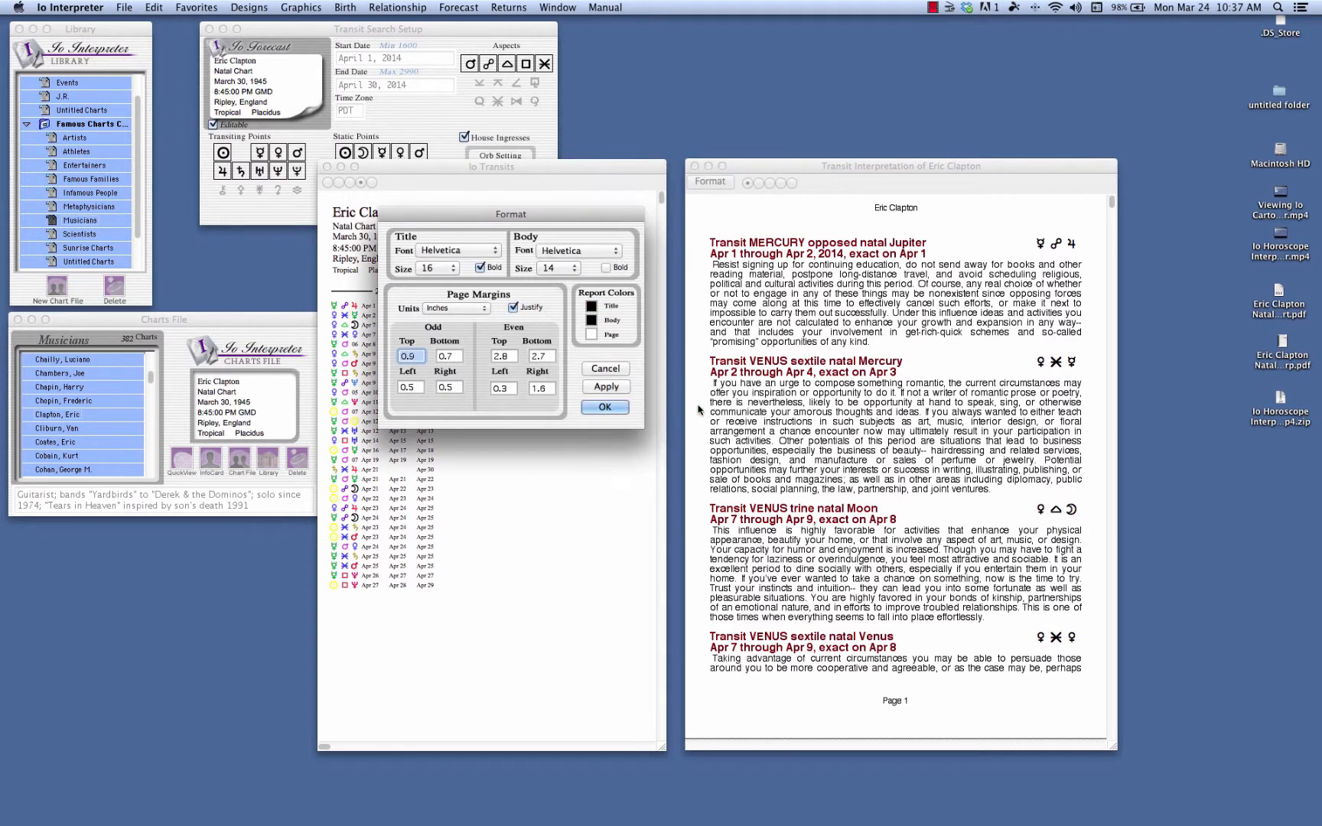
click(603, 389)
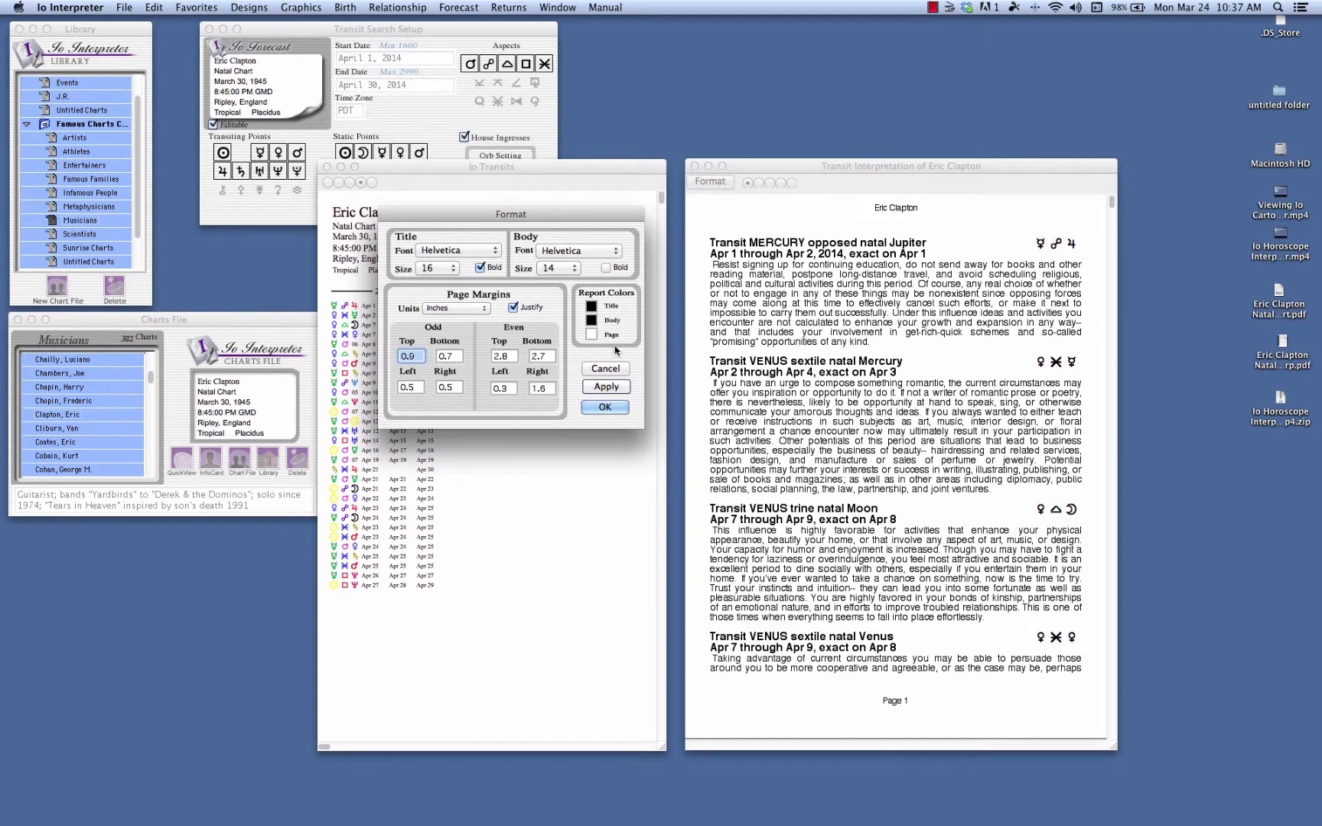
Set the report's title color to Maroon and accept the format settings.
click(593, 307)
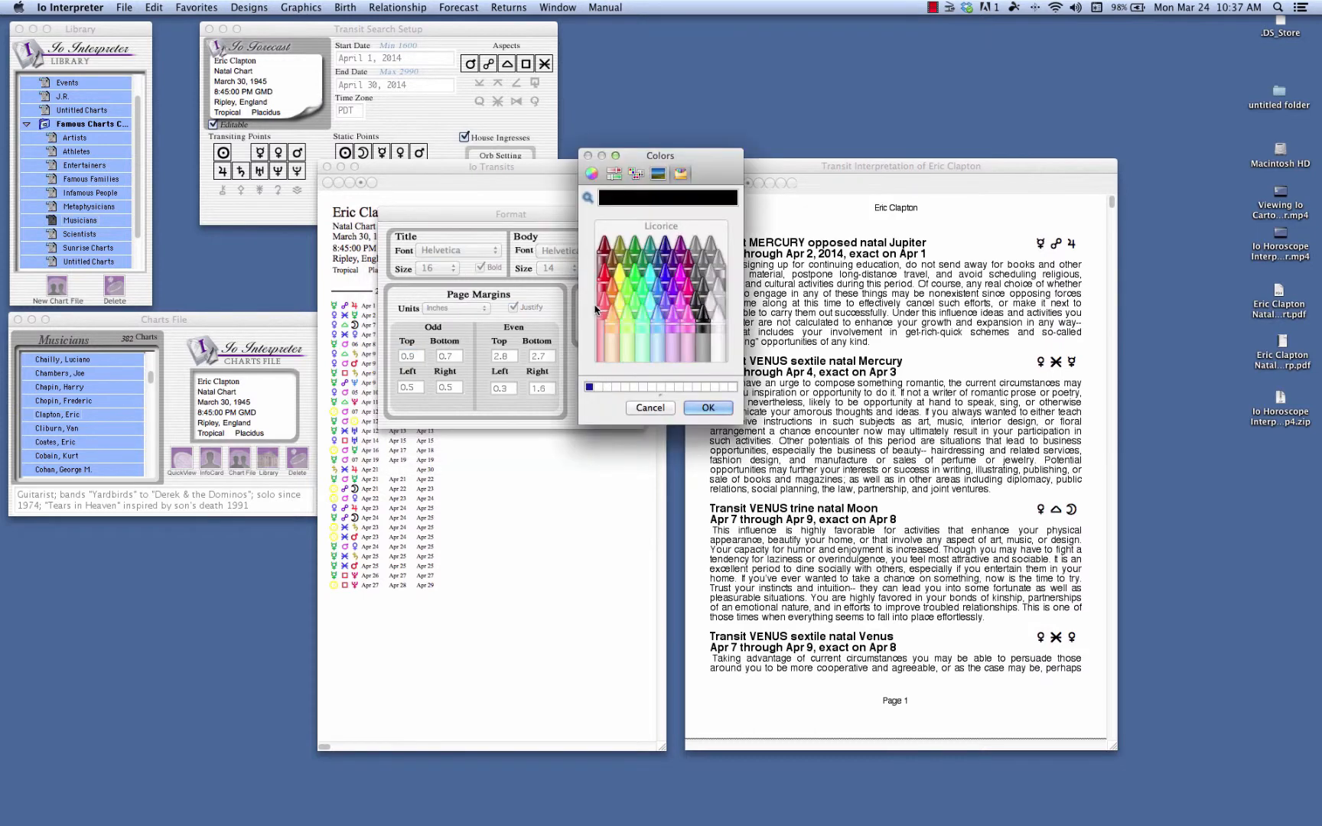
click(692, 266)
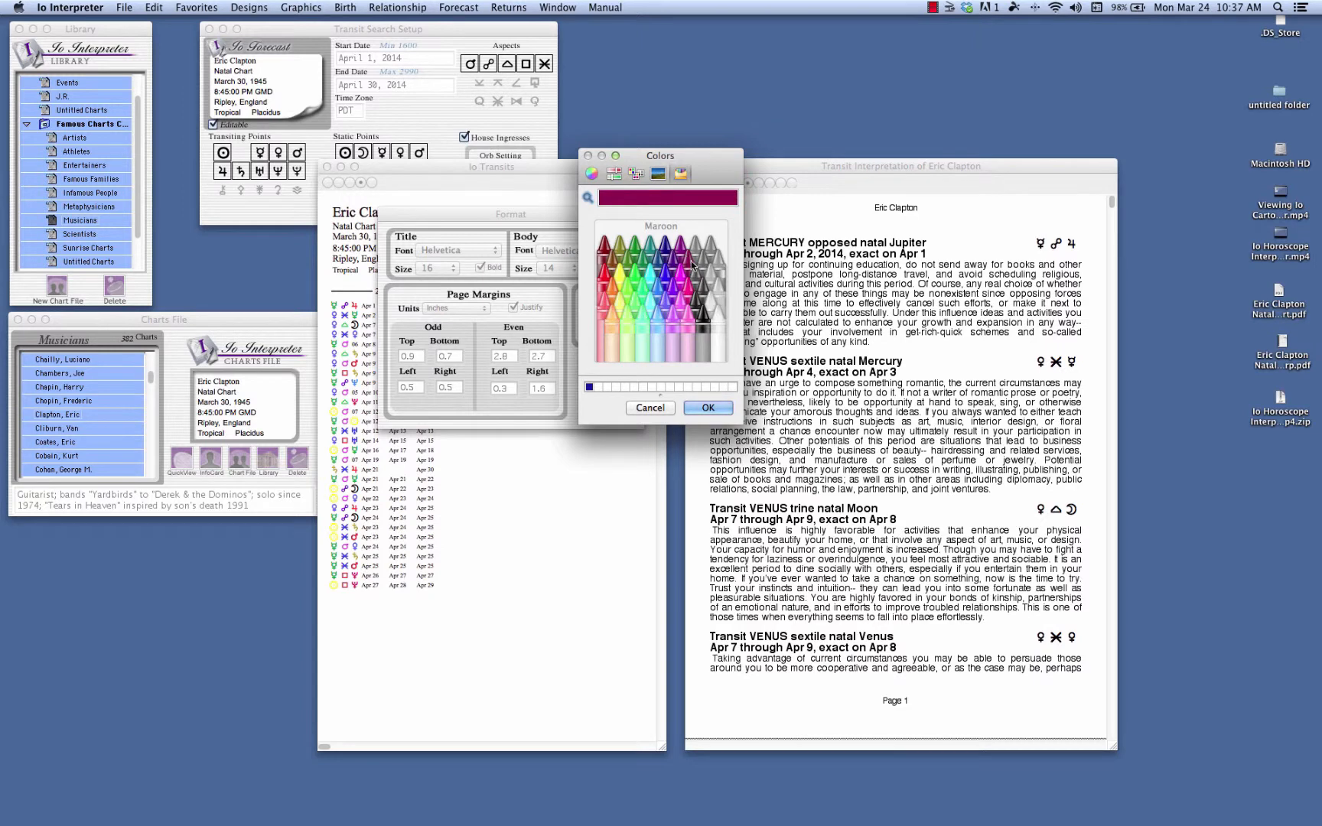
click(706, 409)
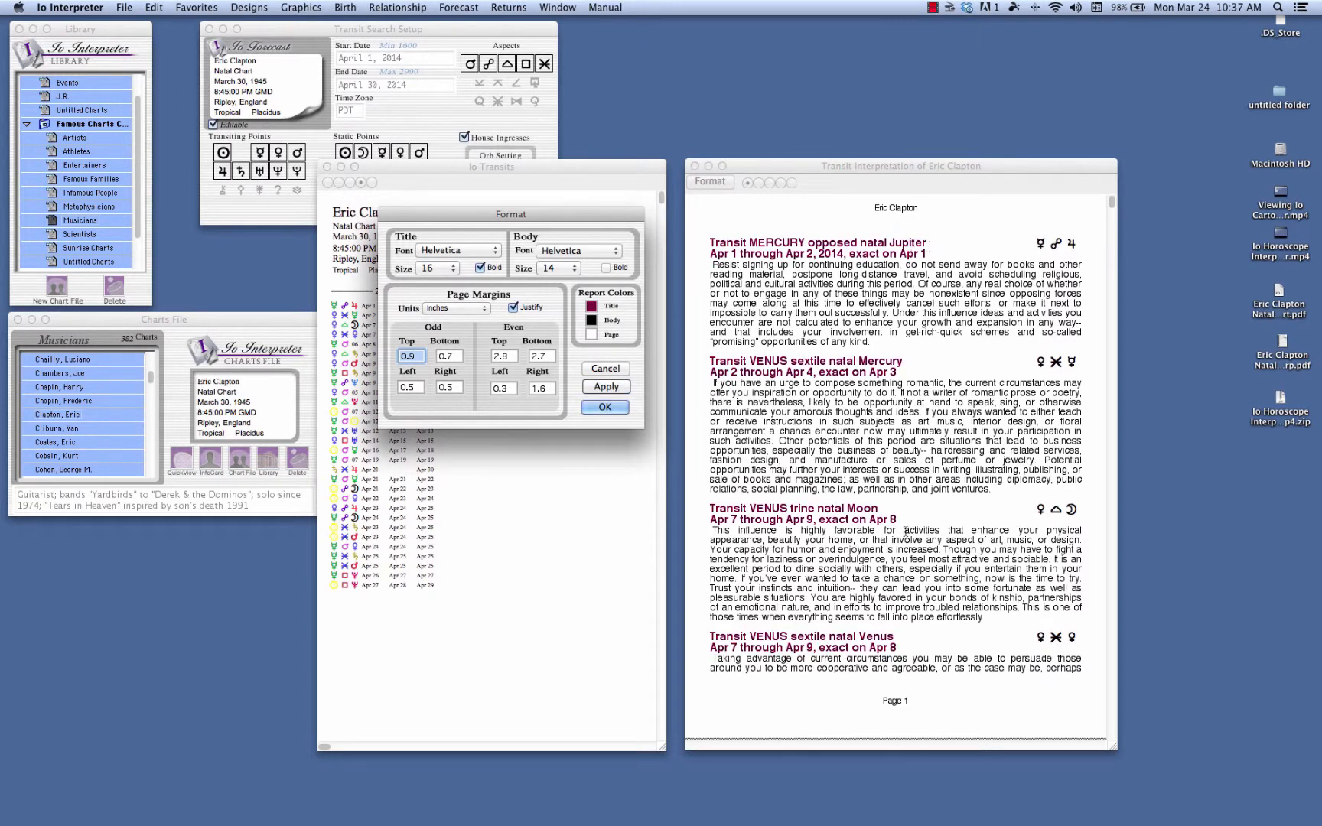
click(604, 407)
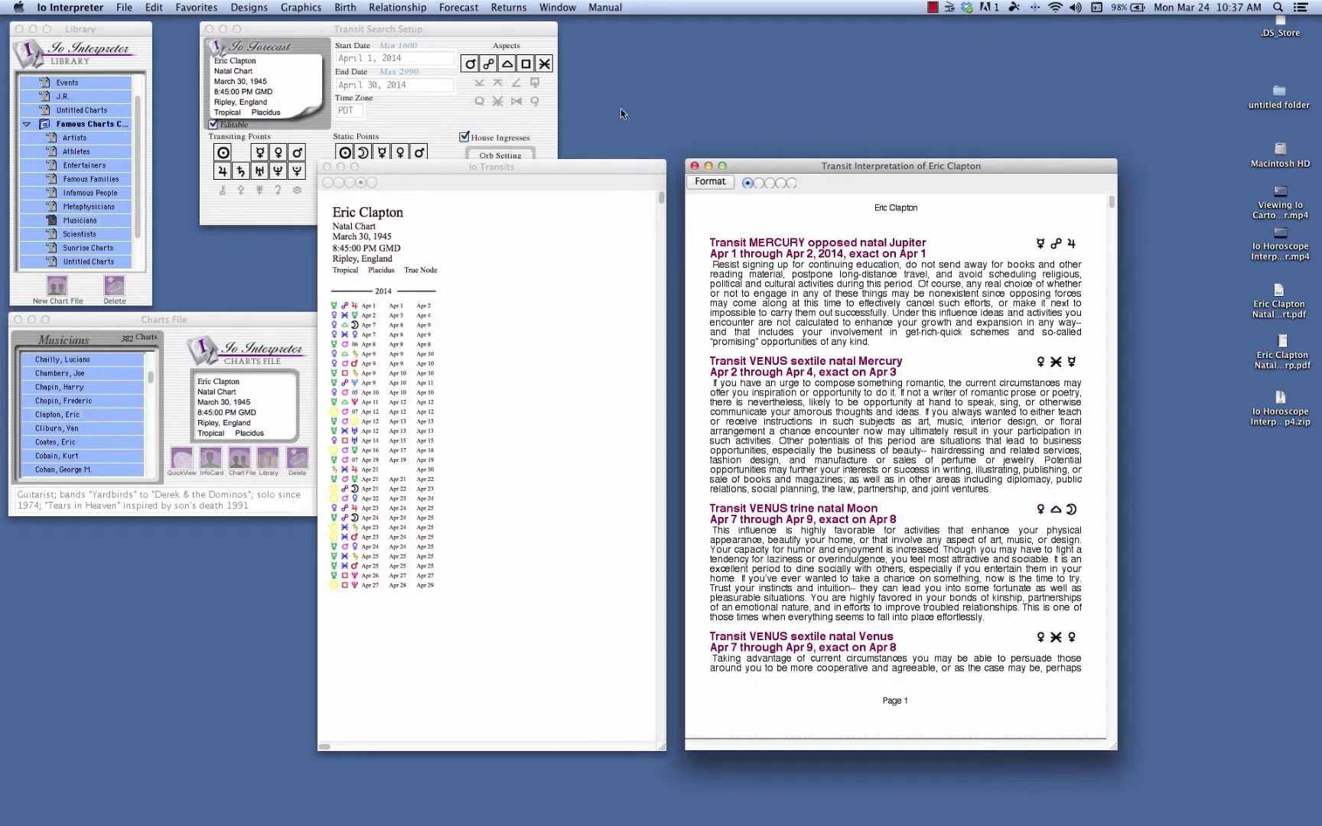
Move the transit list and written forecast windows higher, and start saving the written forecast as a PDF.
drag(613, 167, 616, 102)
drag(785, 167, 773, 104)
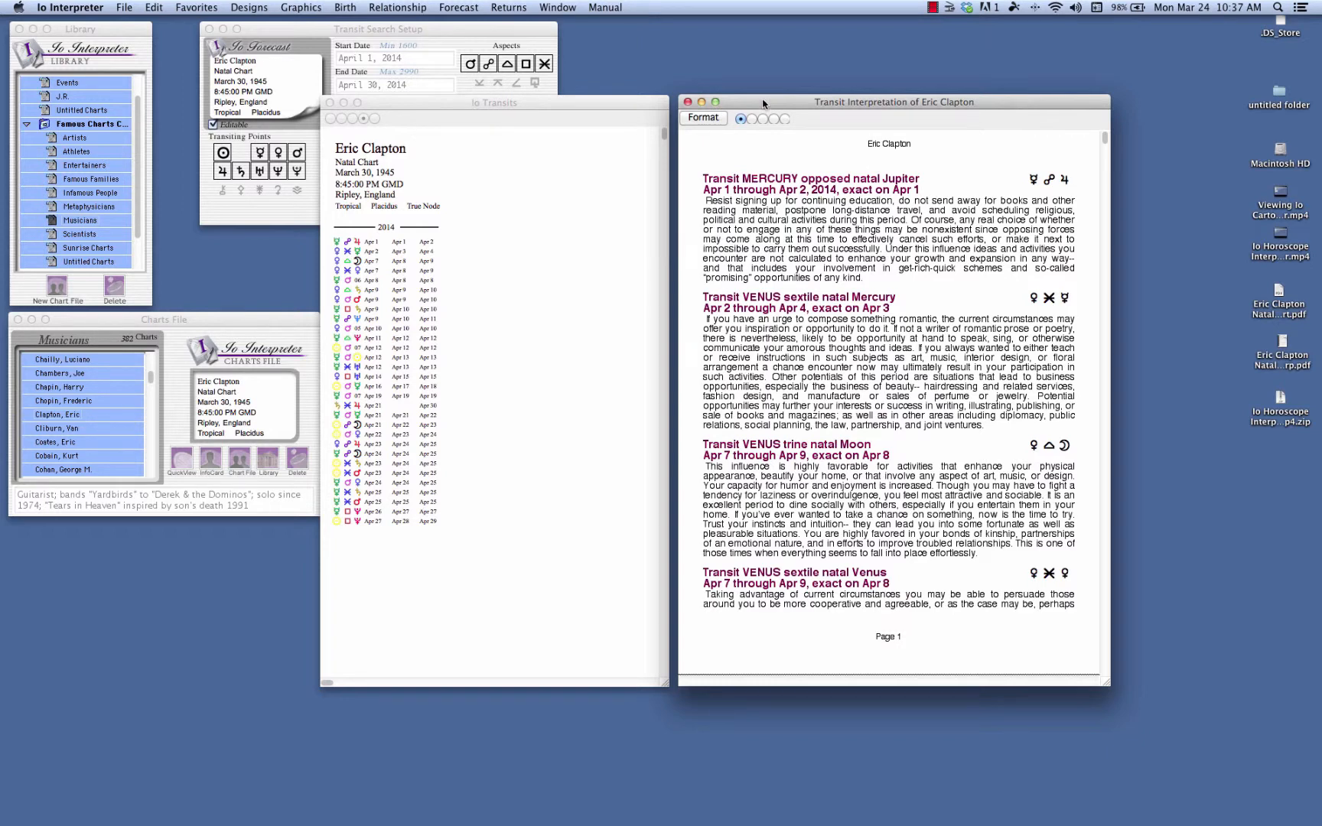
click(123, 8)
click(141, 185)
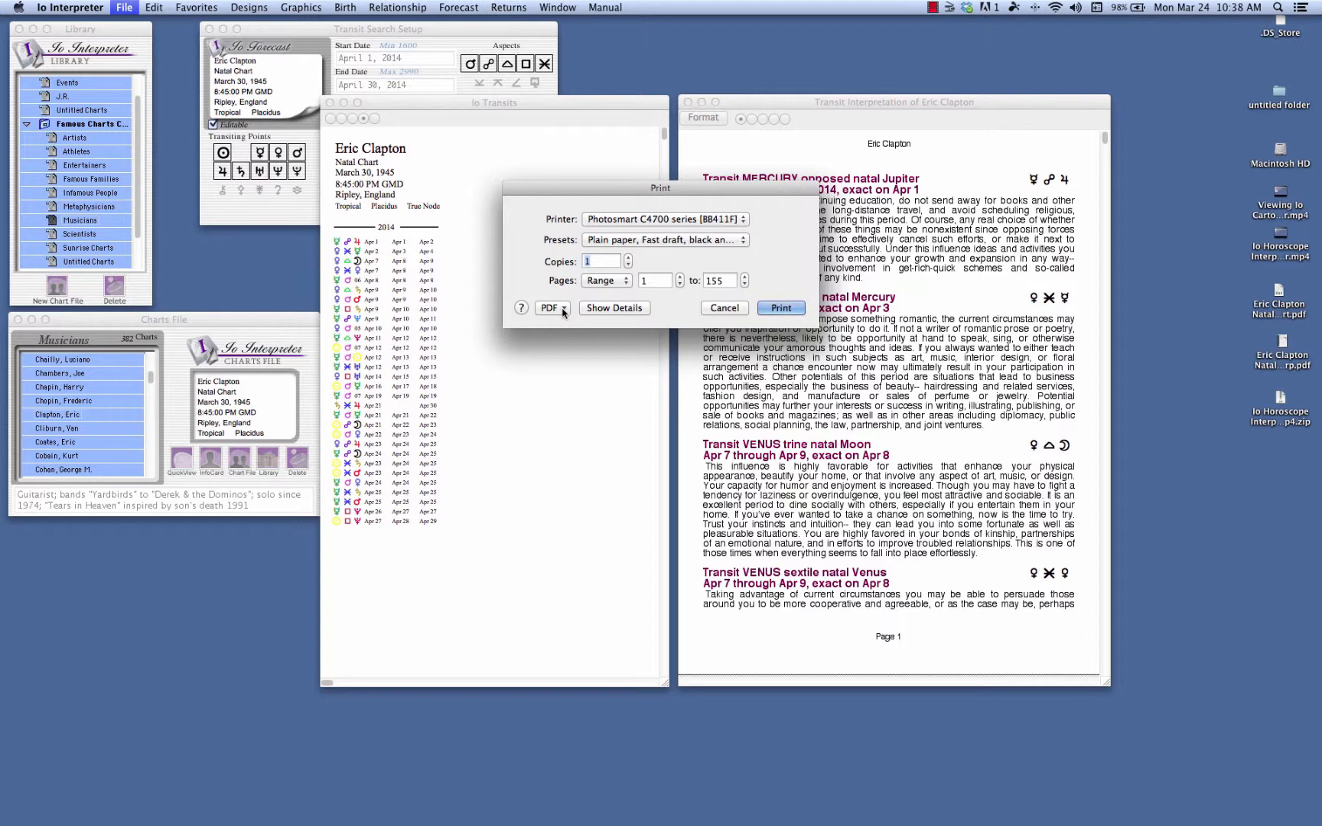
click(563, 310)
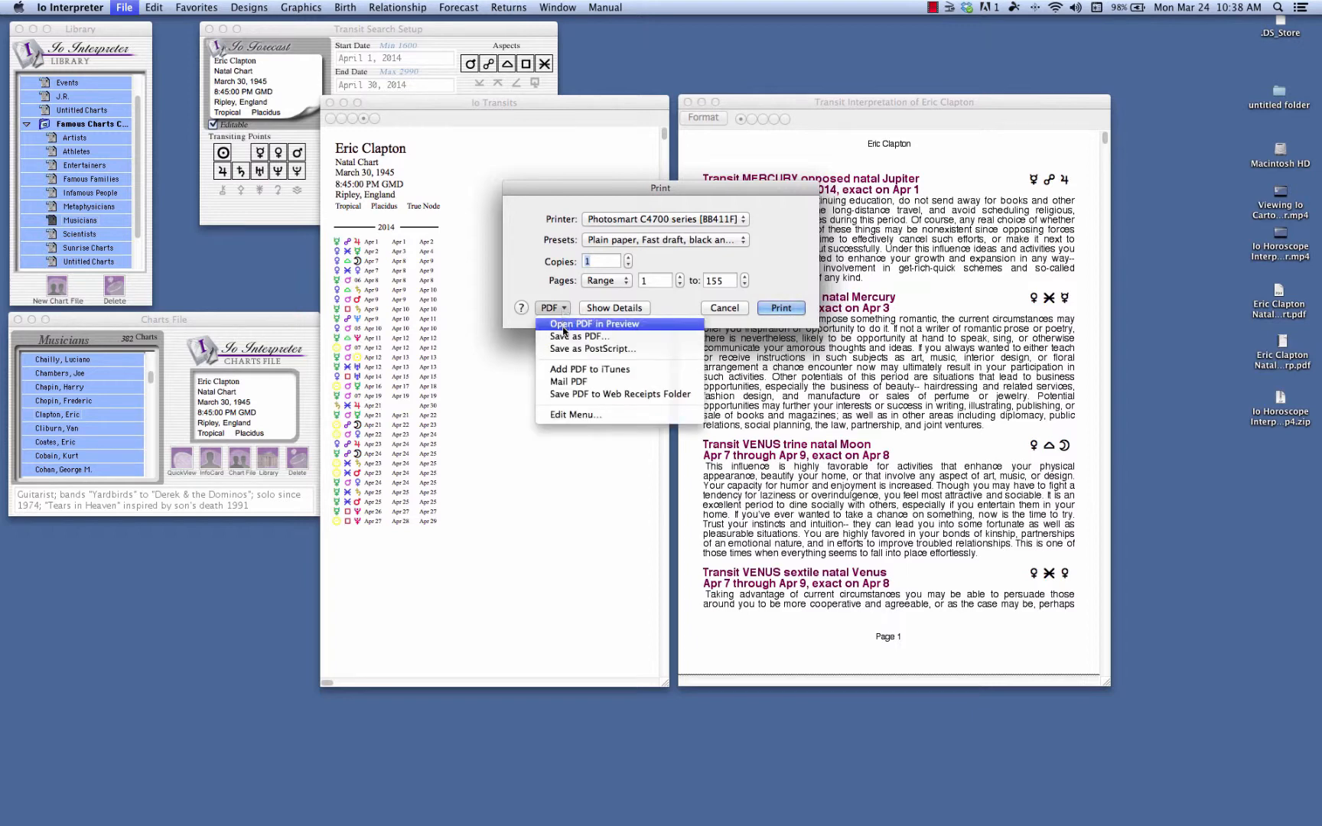
click(564, 336)
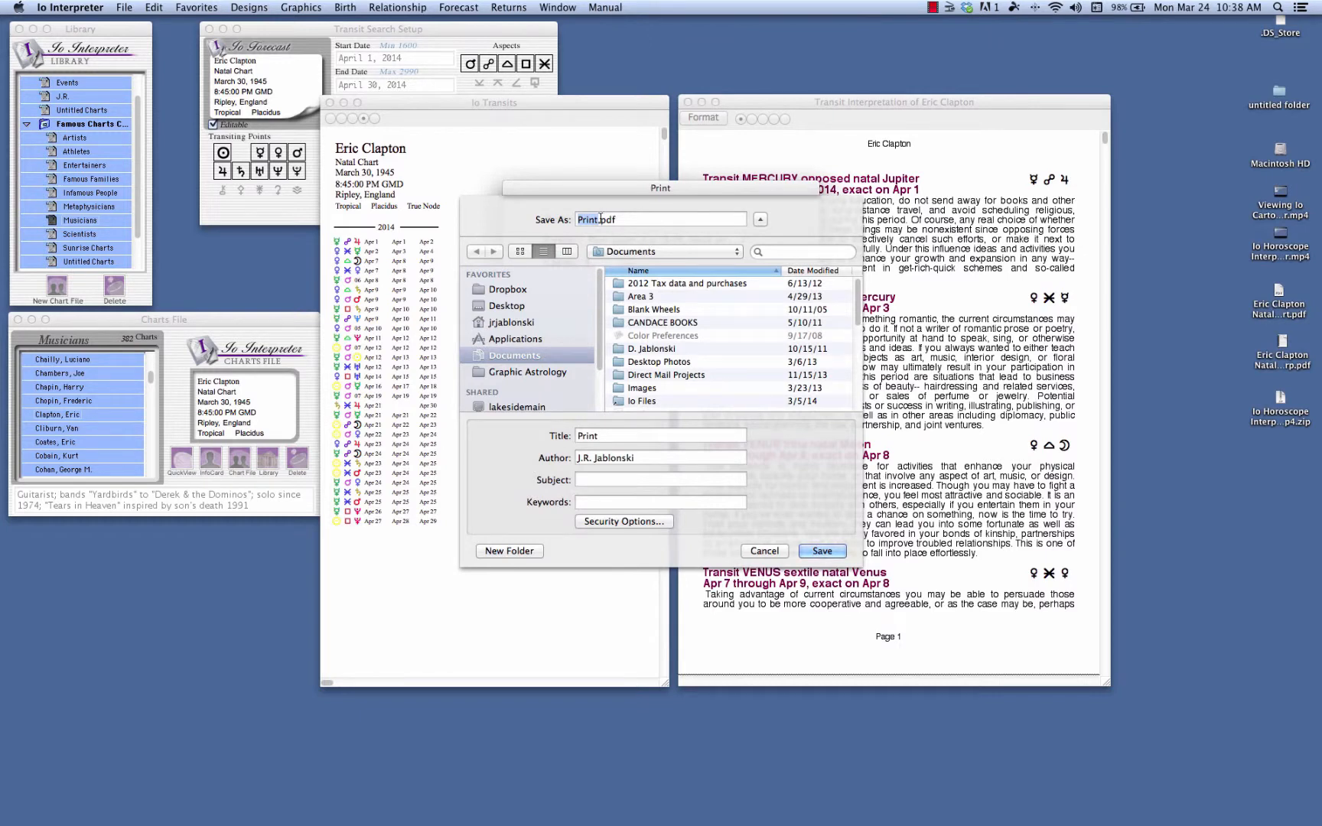
Name the PDF "Eric Clapton Tranist April" and save it to the Desktop.
text(Eric Clapton Tranis t April)
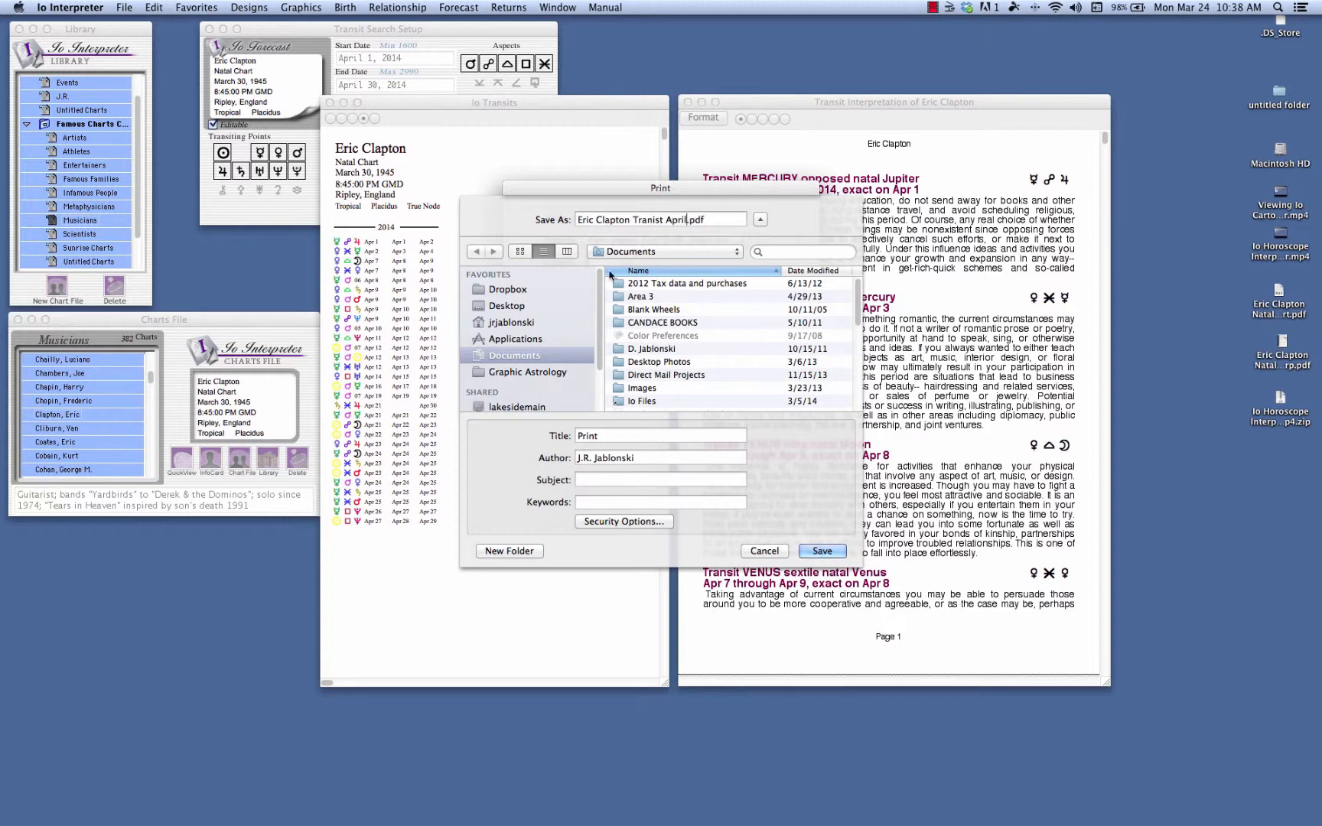
click(671, 254)
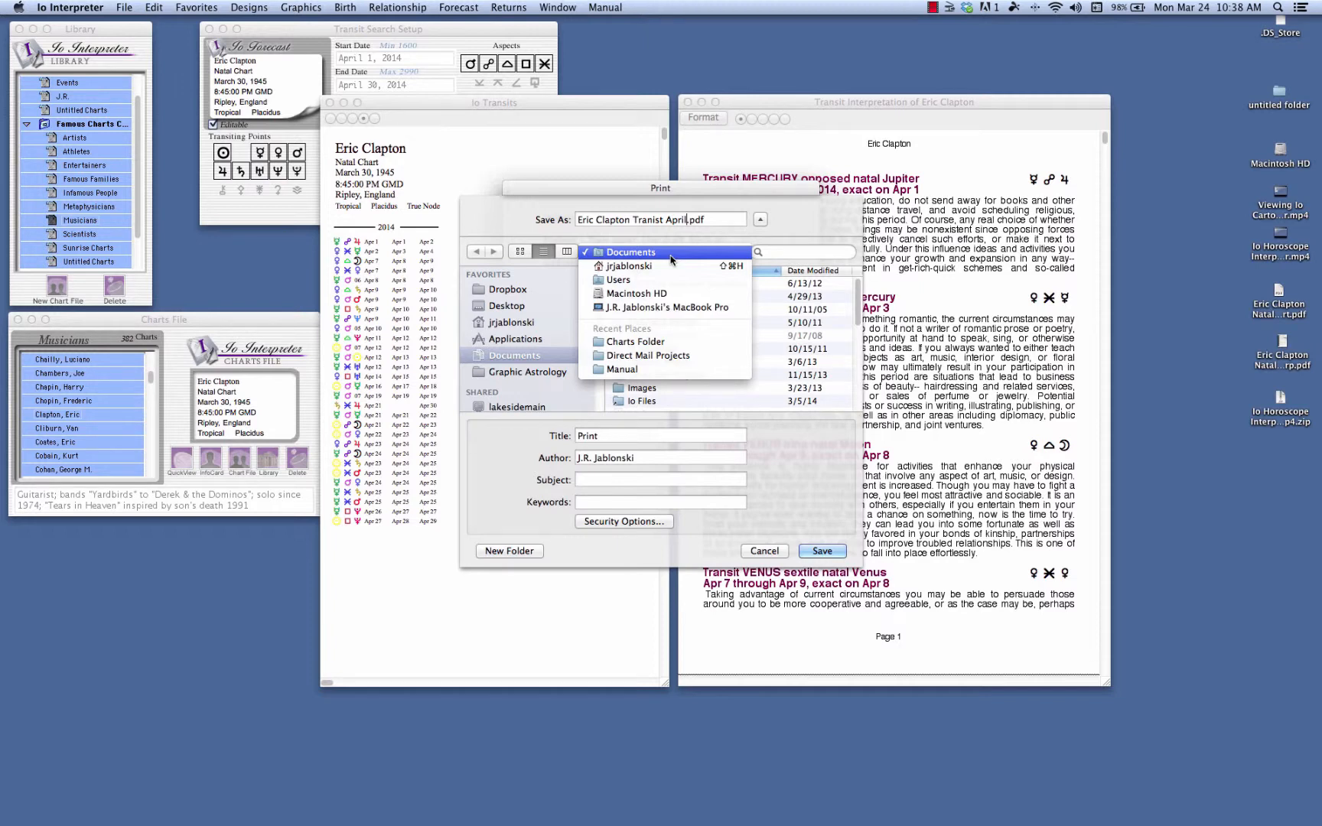
click(671, 259)
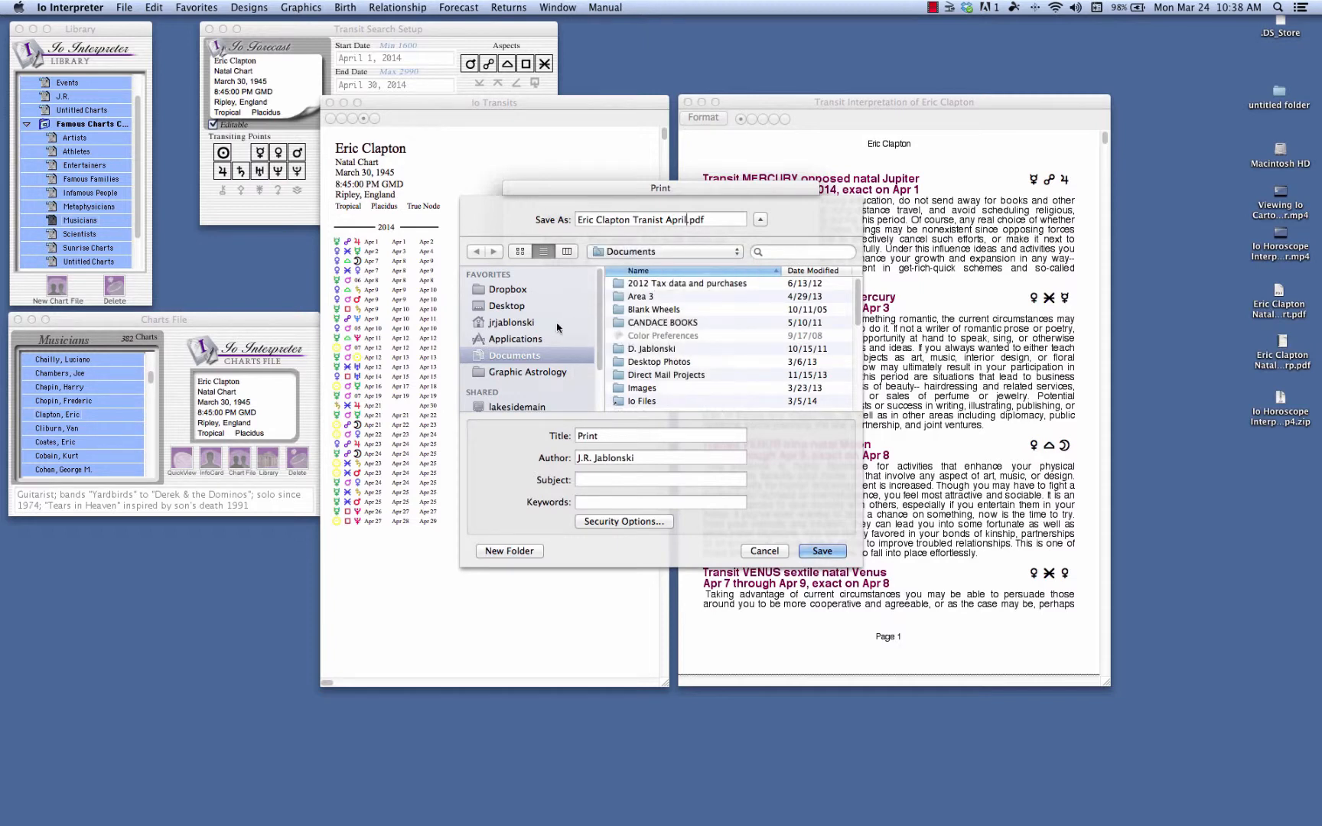
click(507, 308)
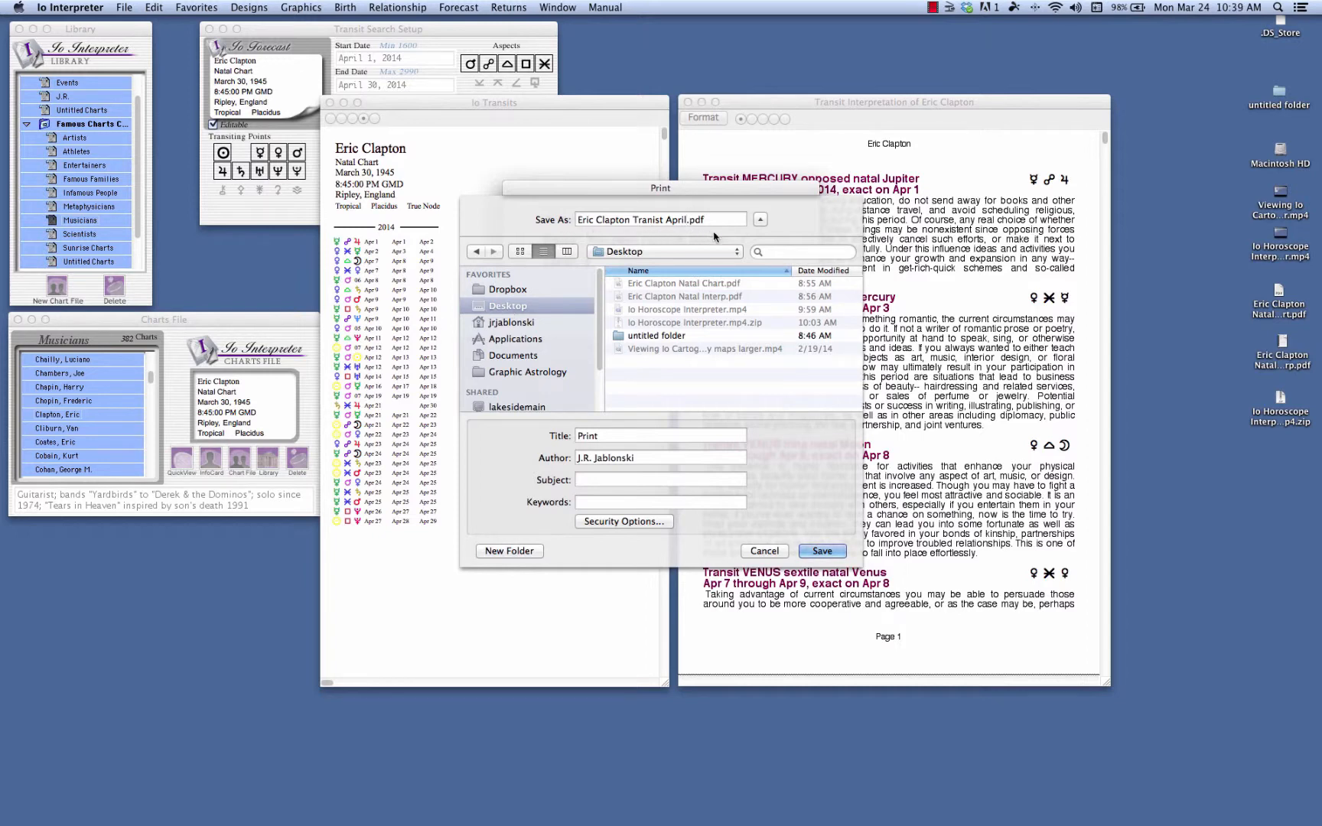
click(823, 551)
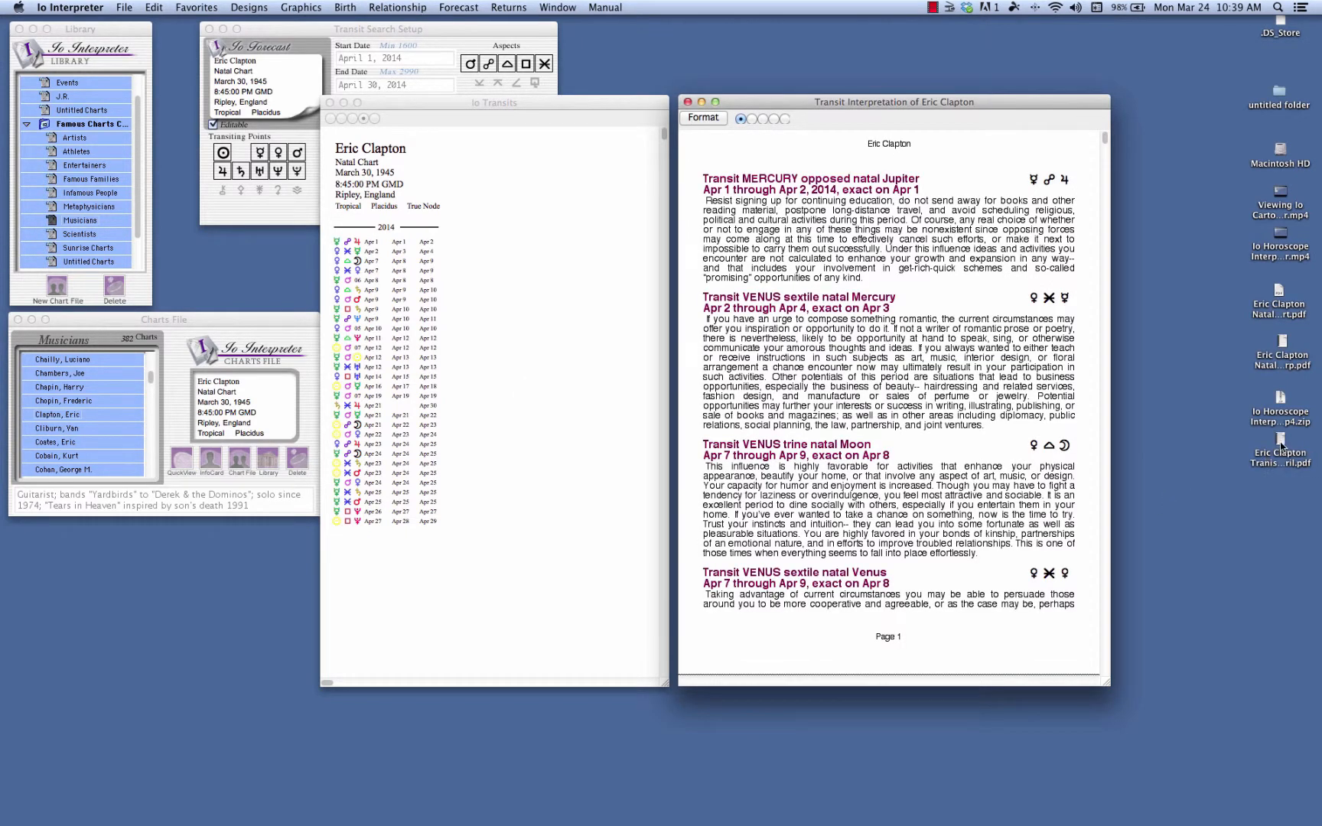
Shift the saved forecast PDF to a clear spot on the desktop and open it in Preview.
drag(1281, 446, 1279, 477)
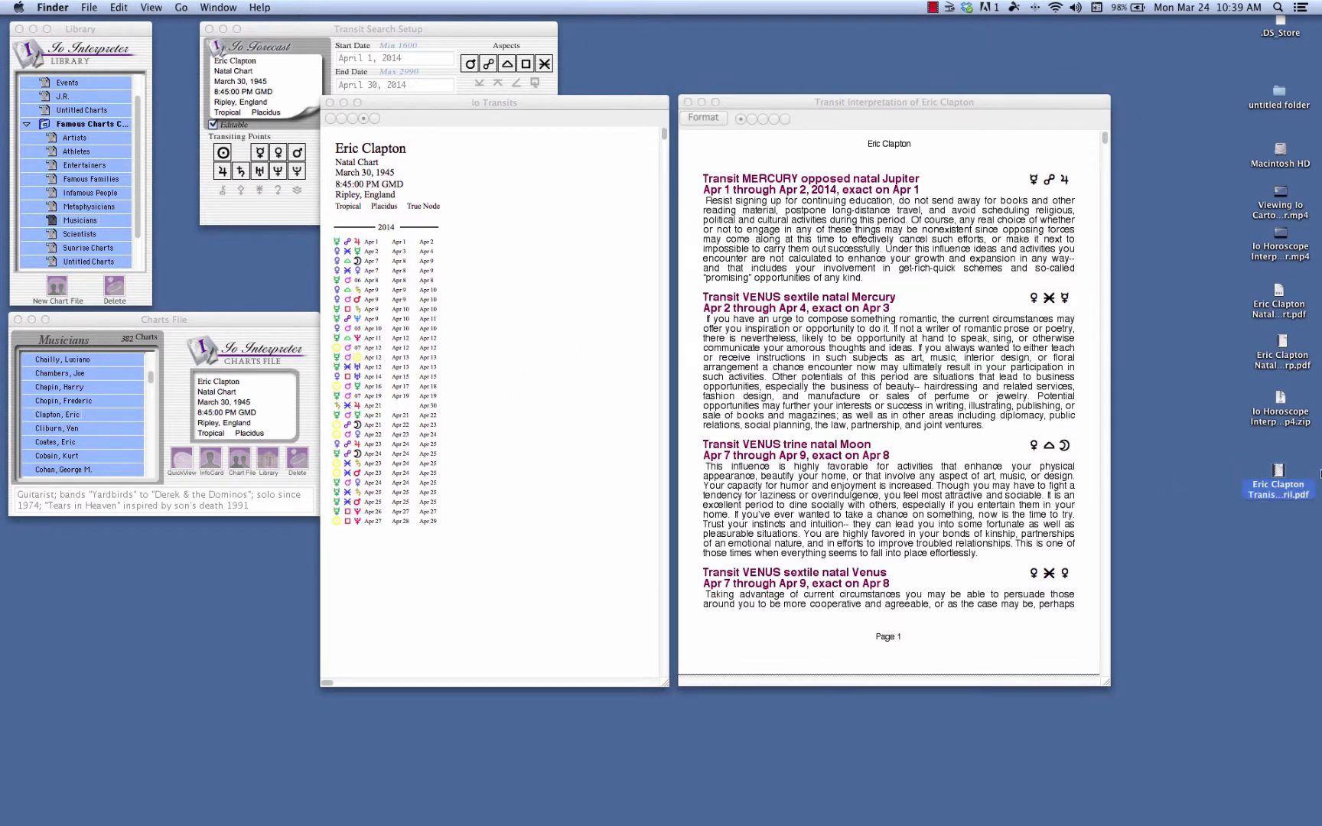
double_click(1279, 472)
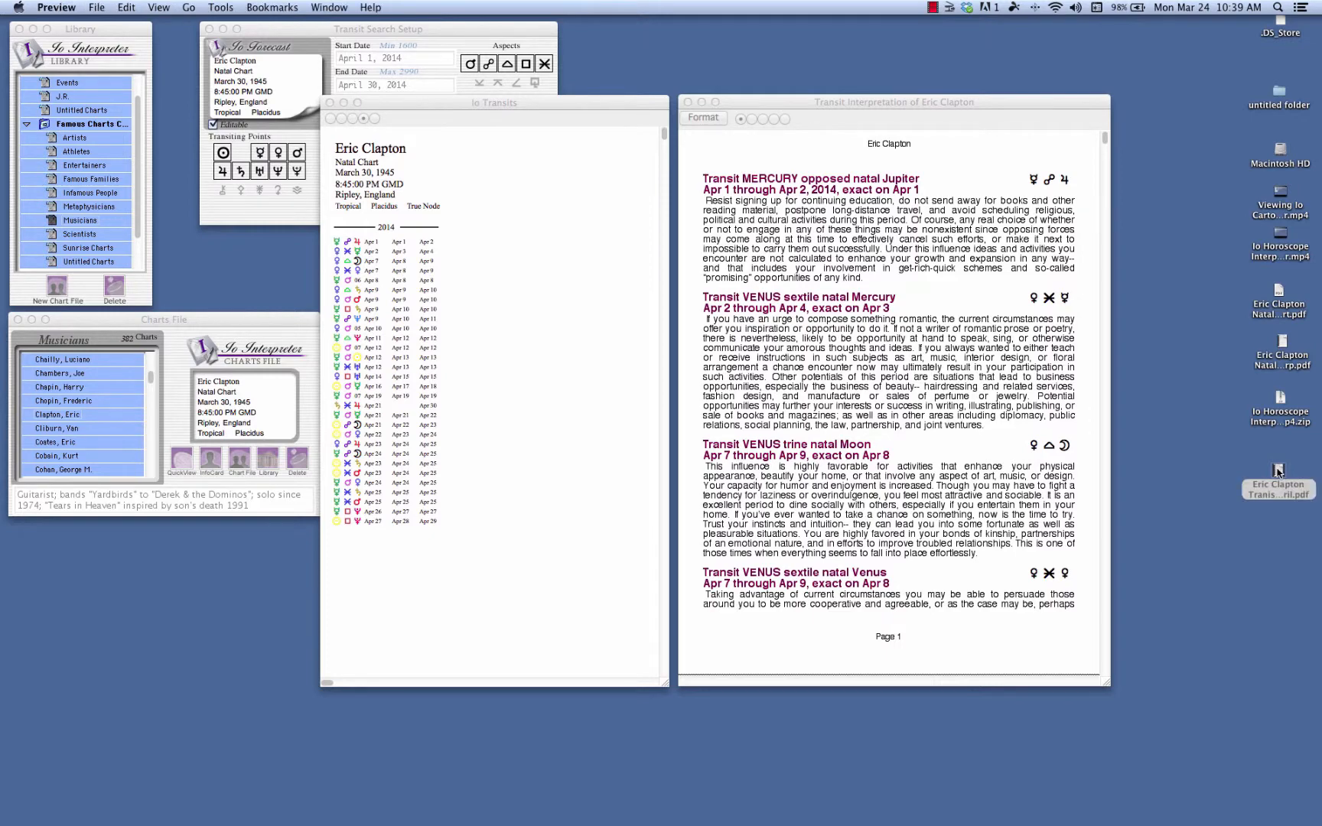
Open the saved Eric Clapton forecast PDF from the desktop in Preview and view its whole first page.
double_click(1277, 472)
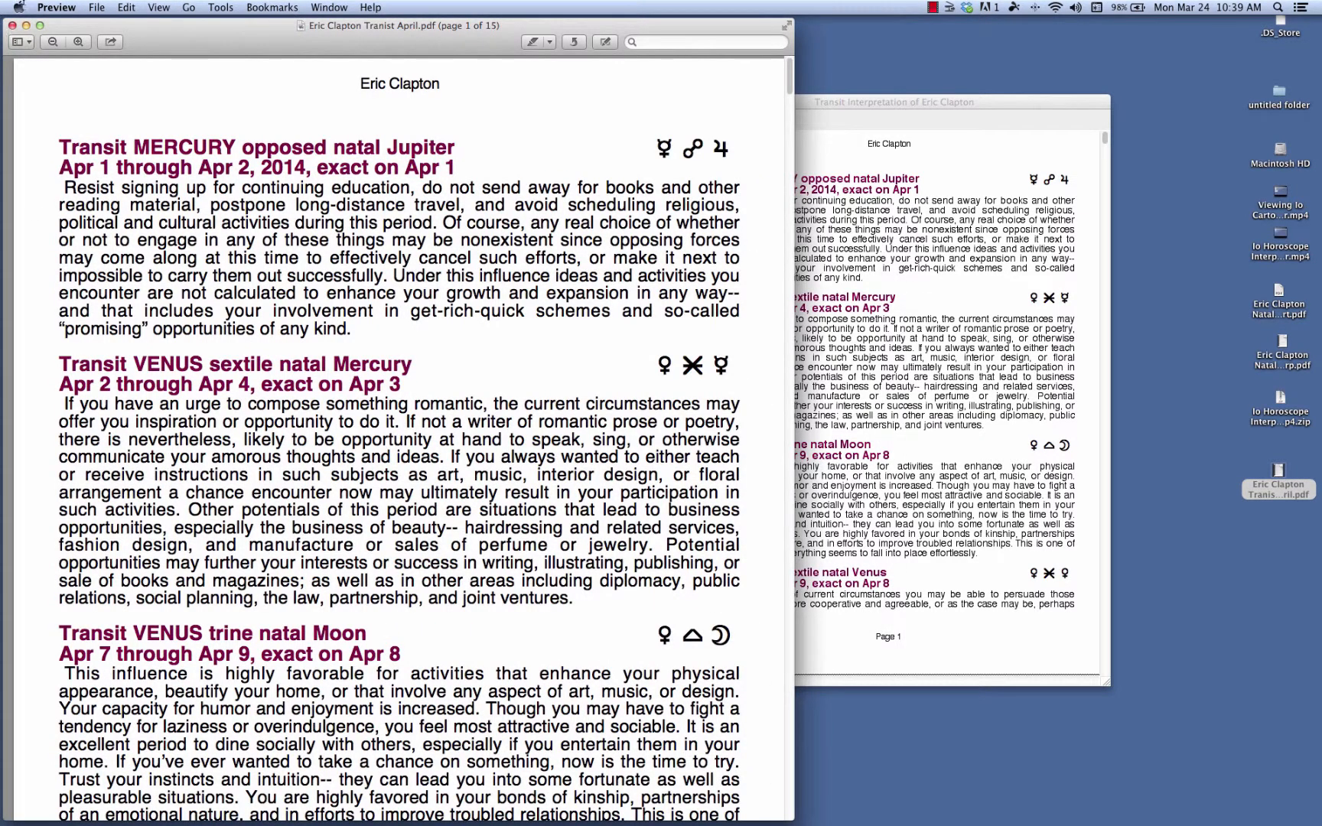
click(77, 42)
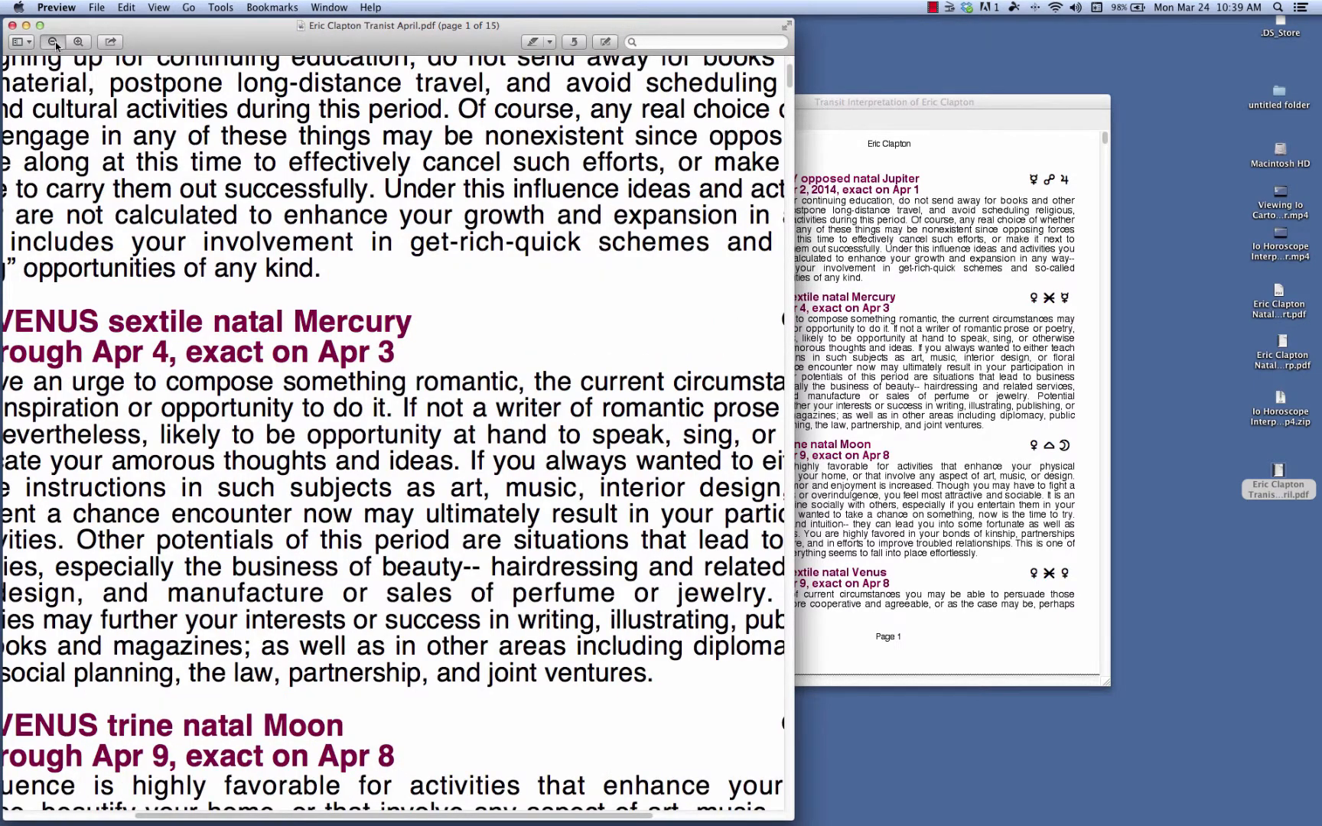
click(54, 42)
click(53, 42)
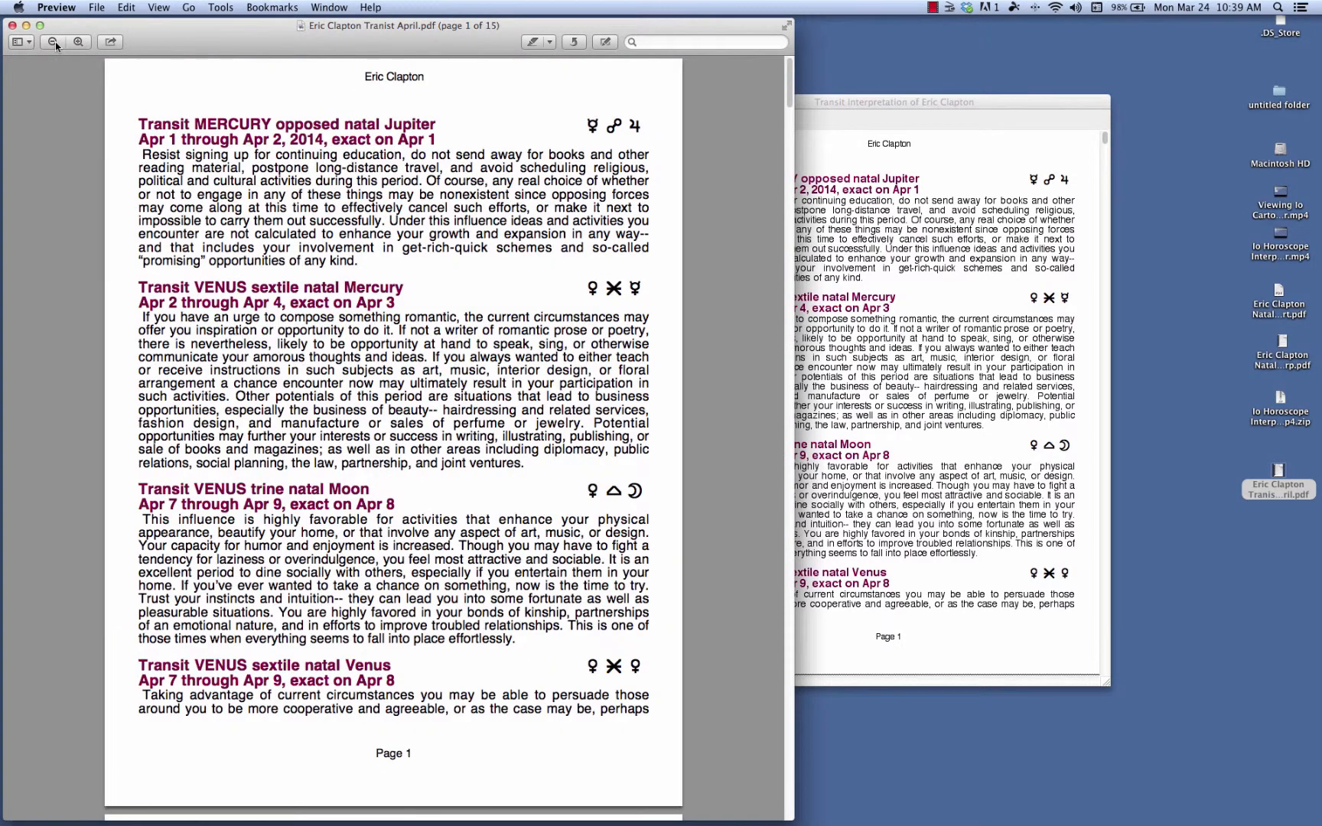
click(96, 7)
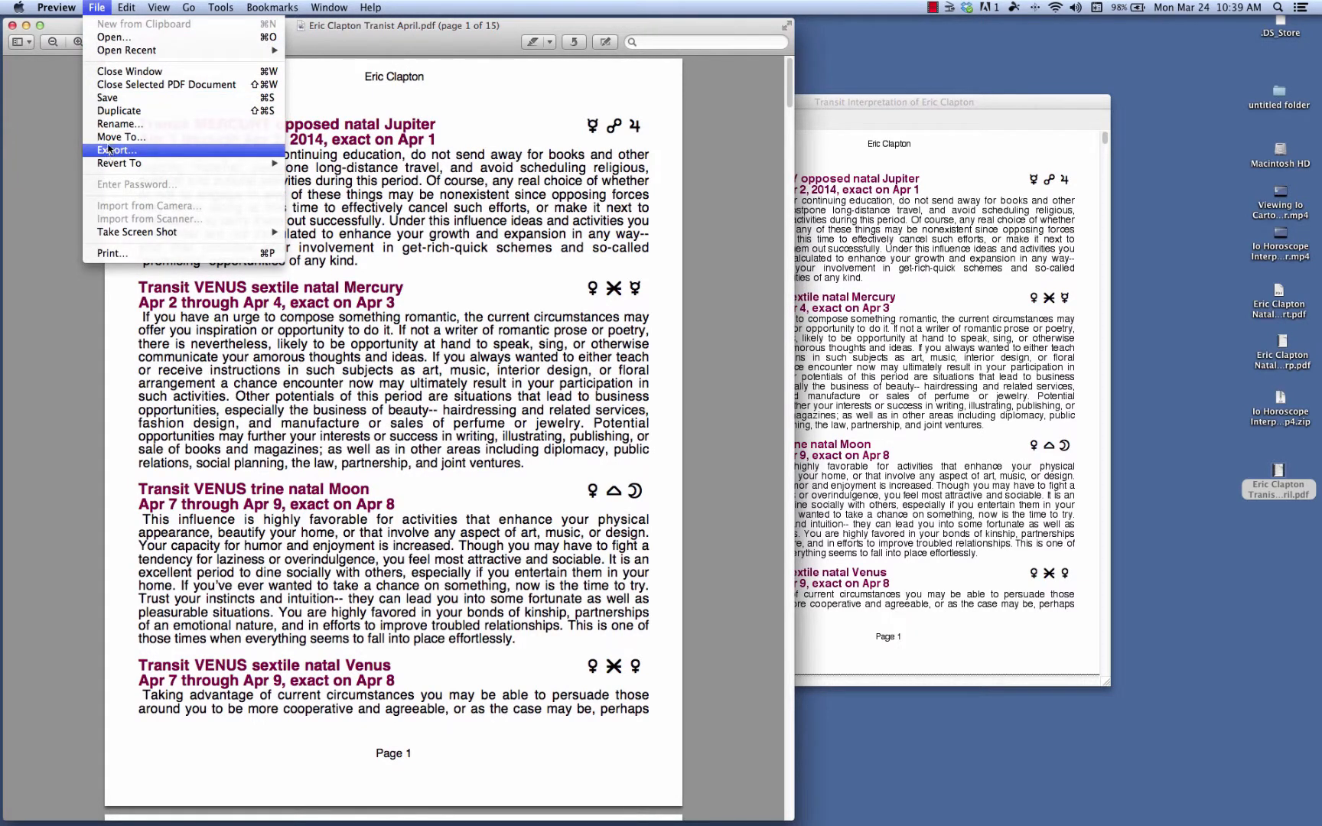
click(546, 33)
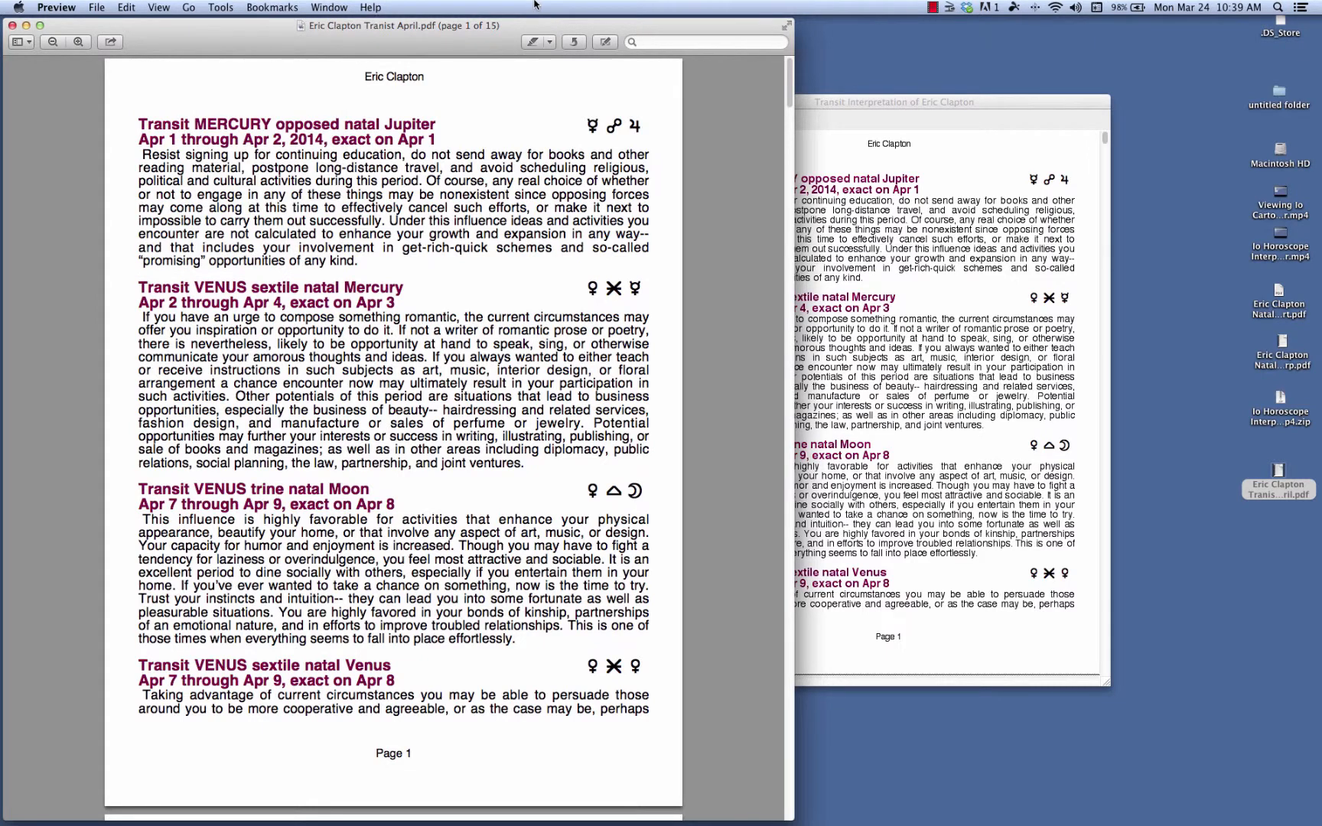
Quit Preview to close the forecast PDF and return to the Io Interpreter windows.
click(50, 9)
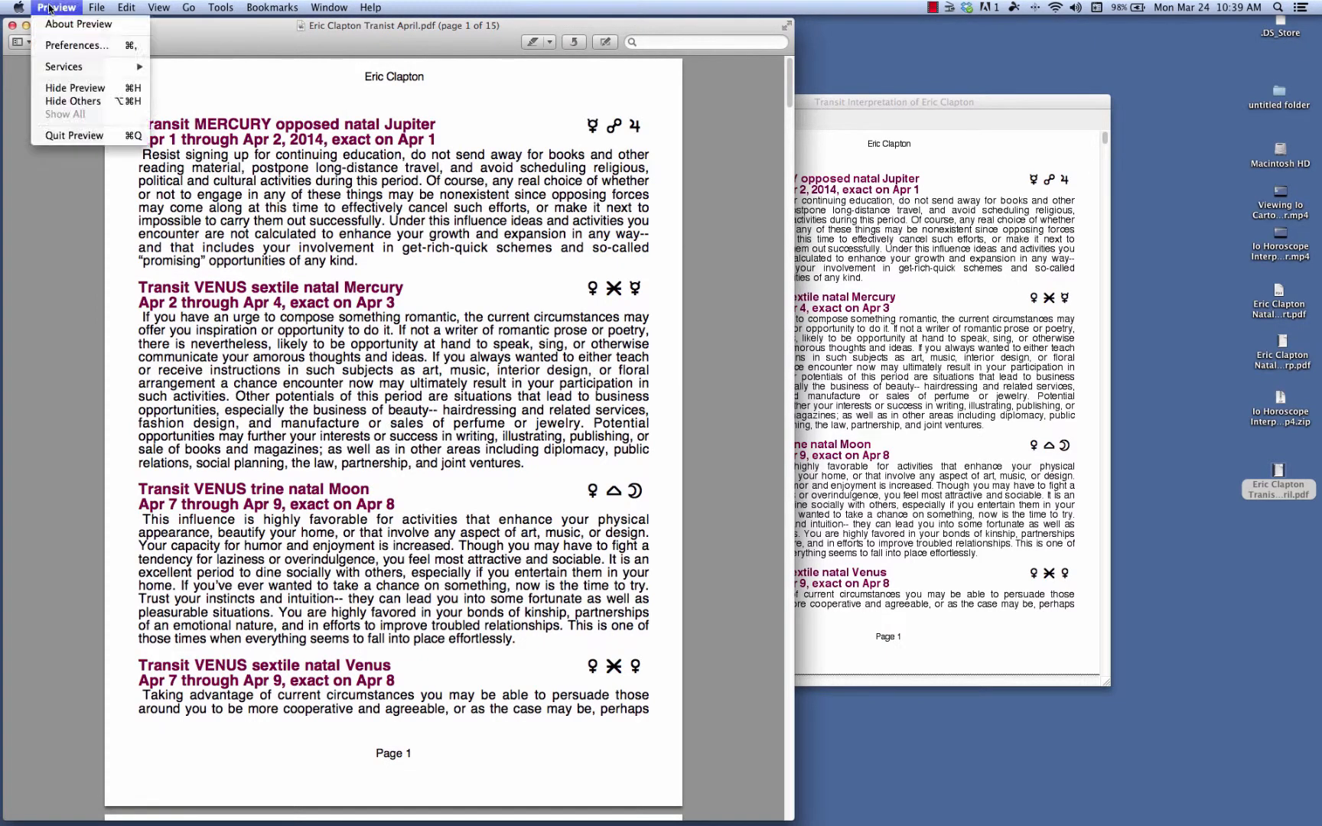
click(76, 137)
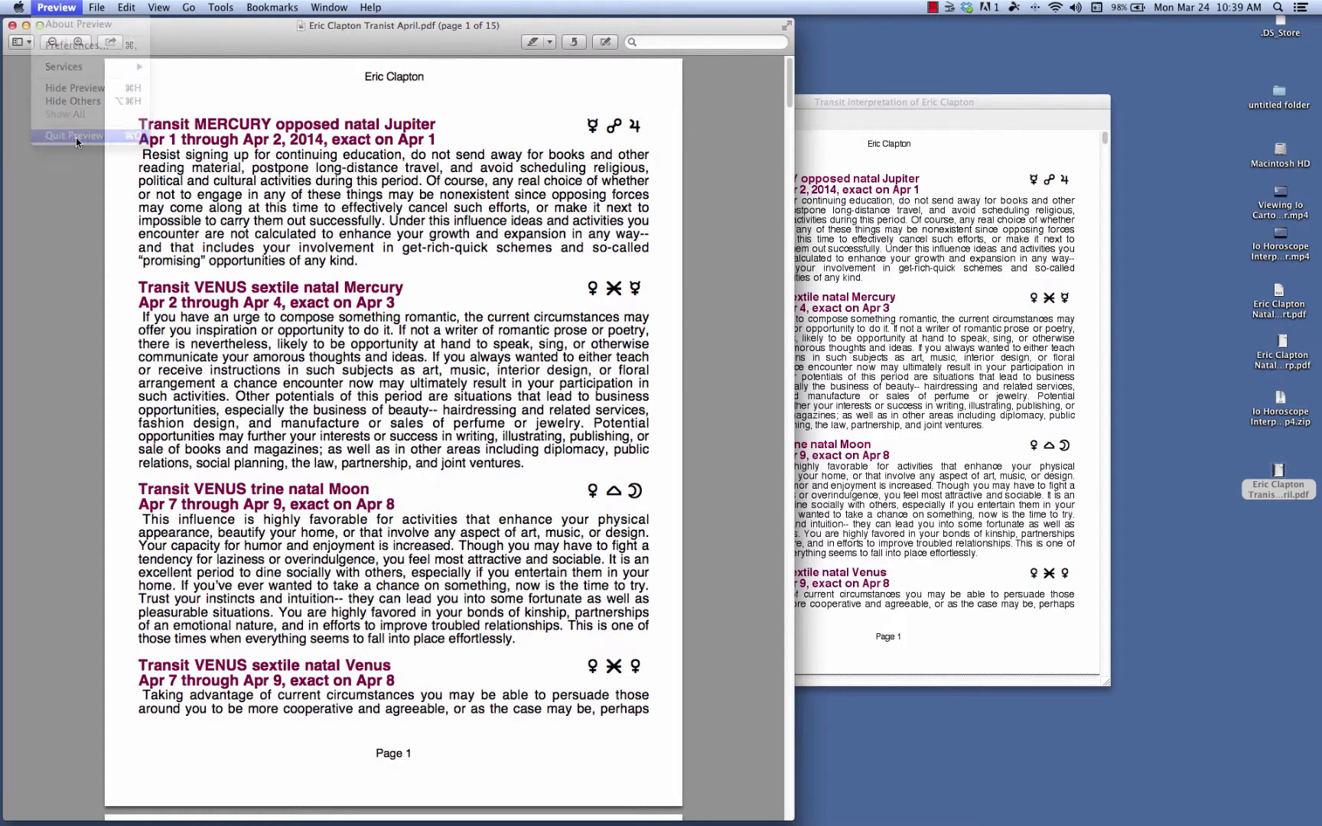